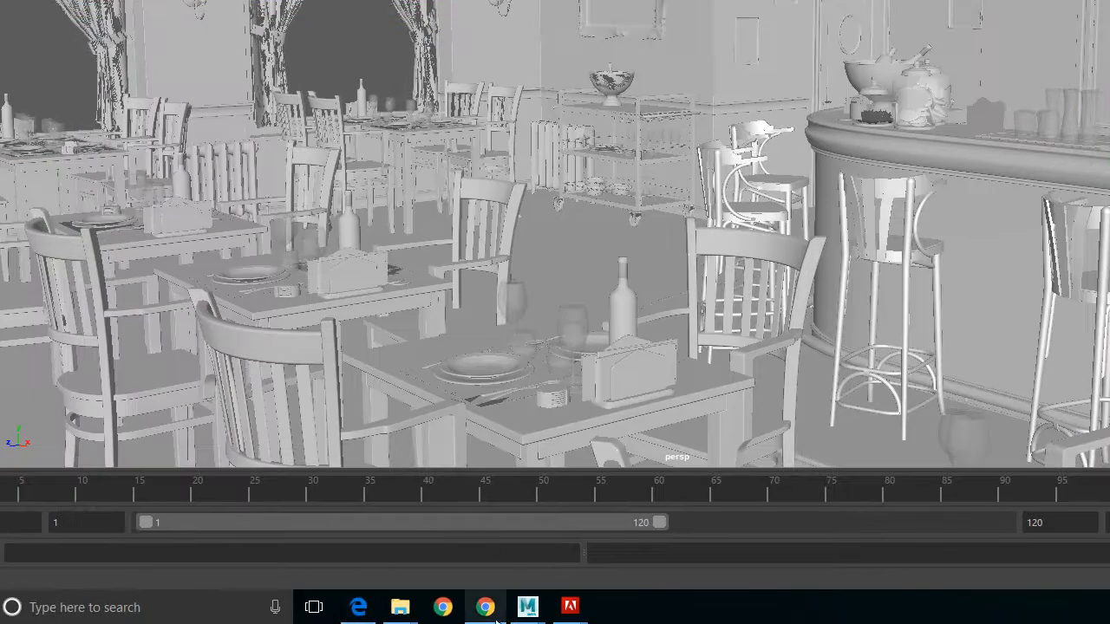
Switch to Chrome and start the online edition of SmartDraw.
mouse_move(484, 620)
mouse_move(492, 555)
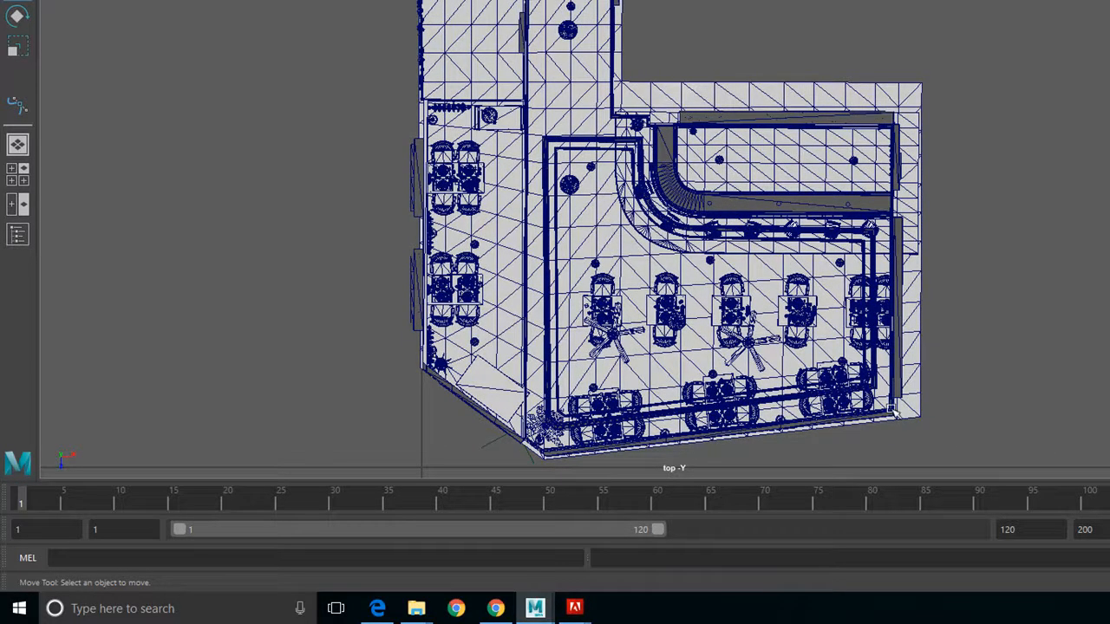
click(497, 611)
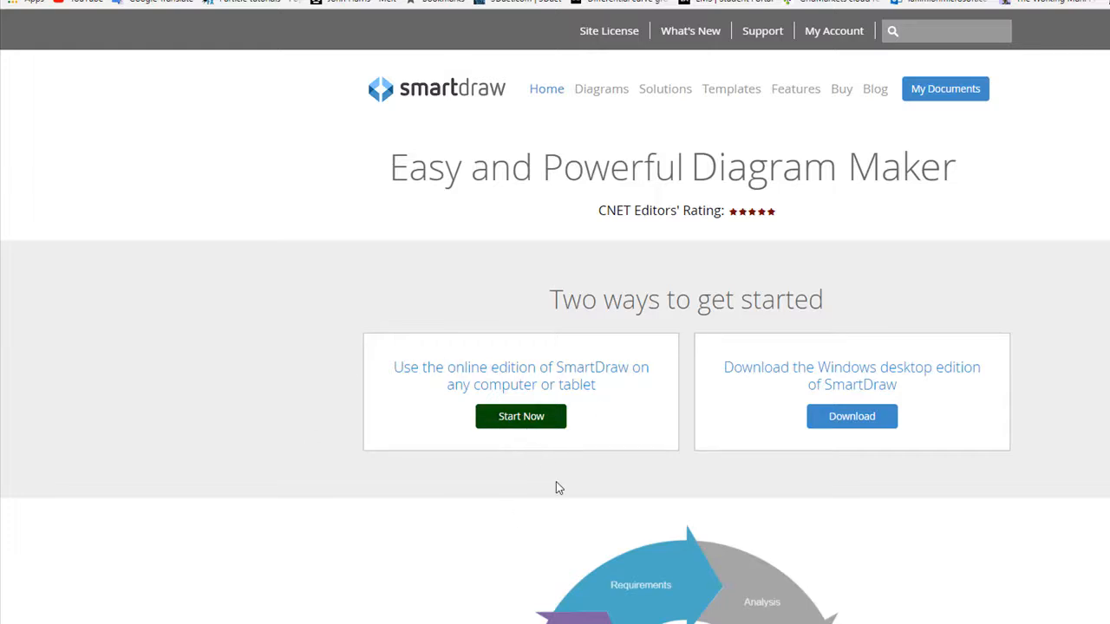
click(518, 421)
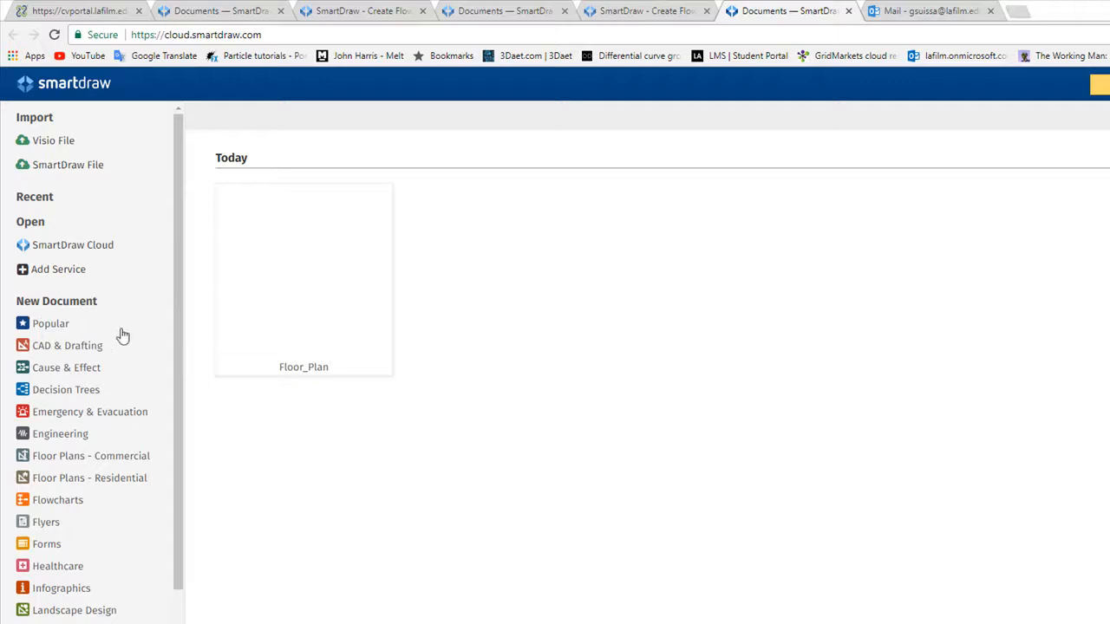
Create a new commercial floor plan from the Rectangle - 1 building outline.
drag(181, 278, 172, 250)
click(78, 459)
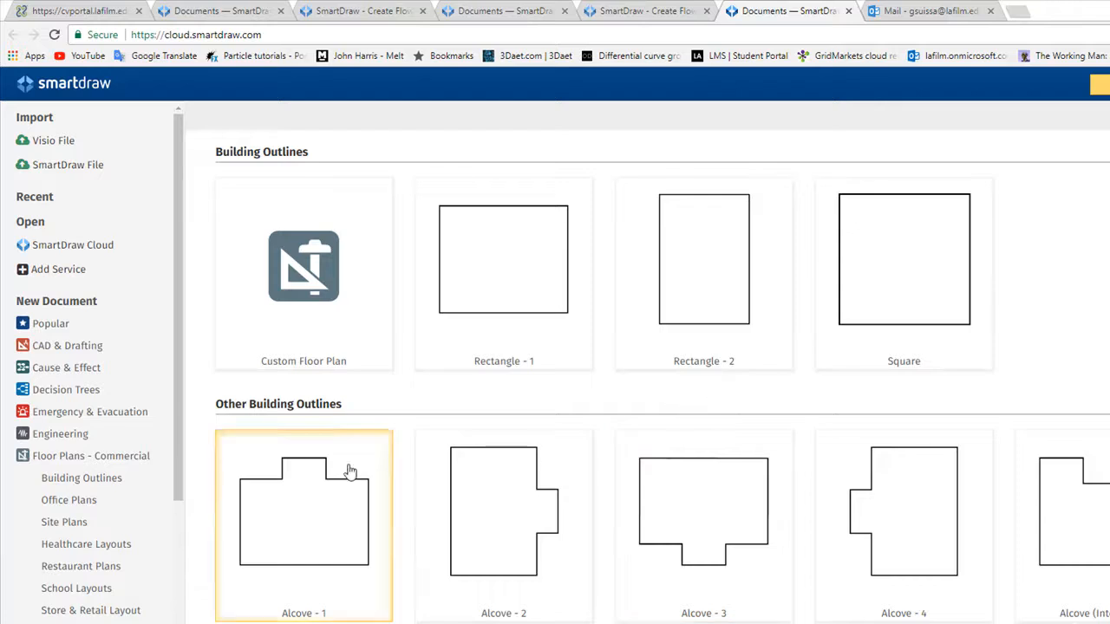
click(520, 293)
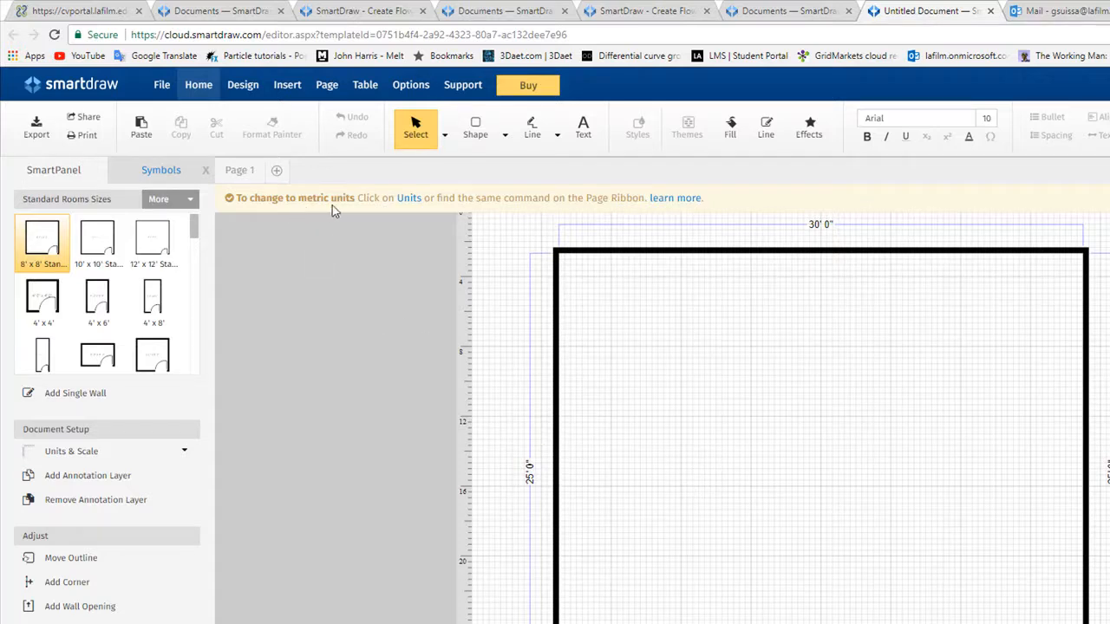
Examine the metric scales offered for the document units.
click(409, 199)
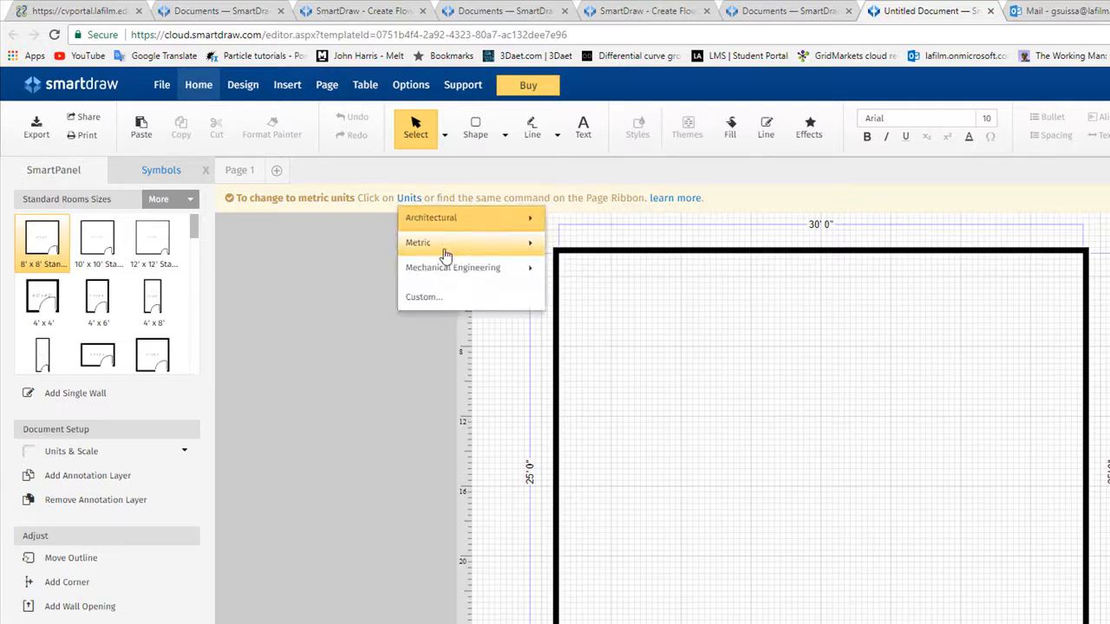
mouse_move(468, 253)
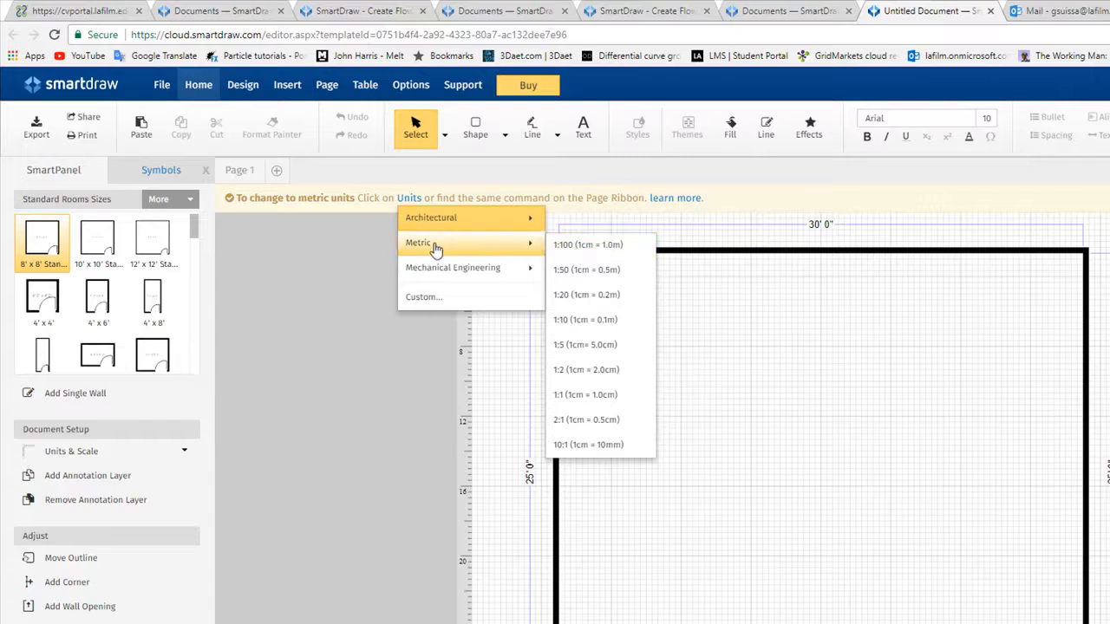
click(362, 251)
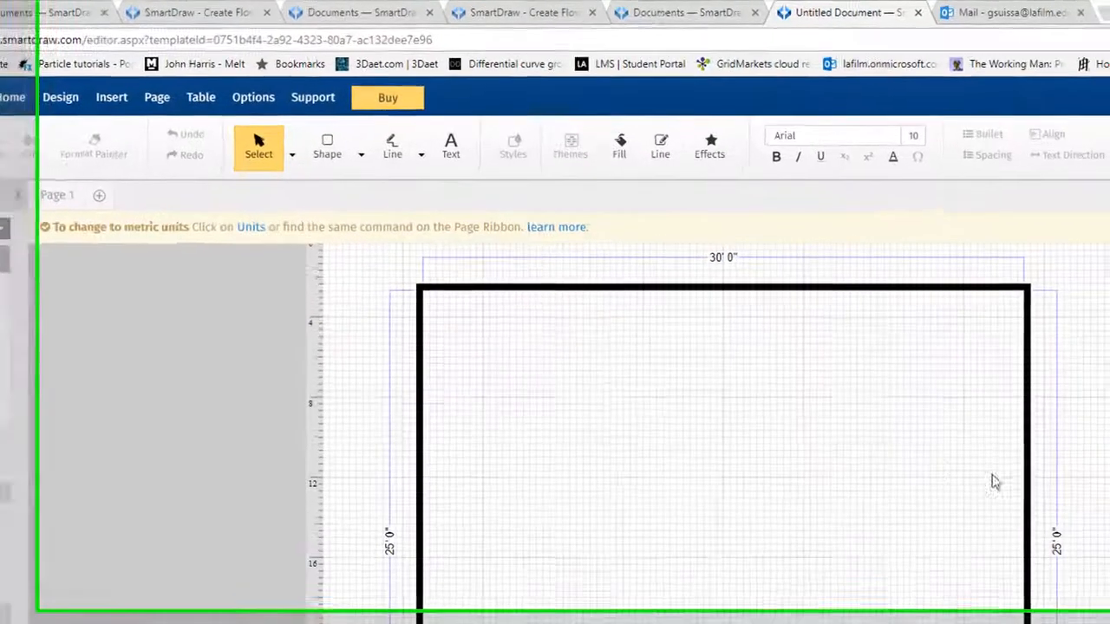
Resize the rectangular building outline by moving its walls to about 31' 10" wide and 24' 10" high.
click(1085, 416)
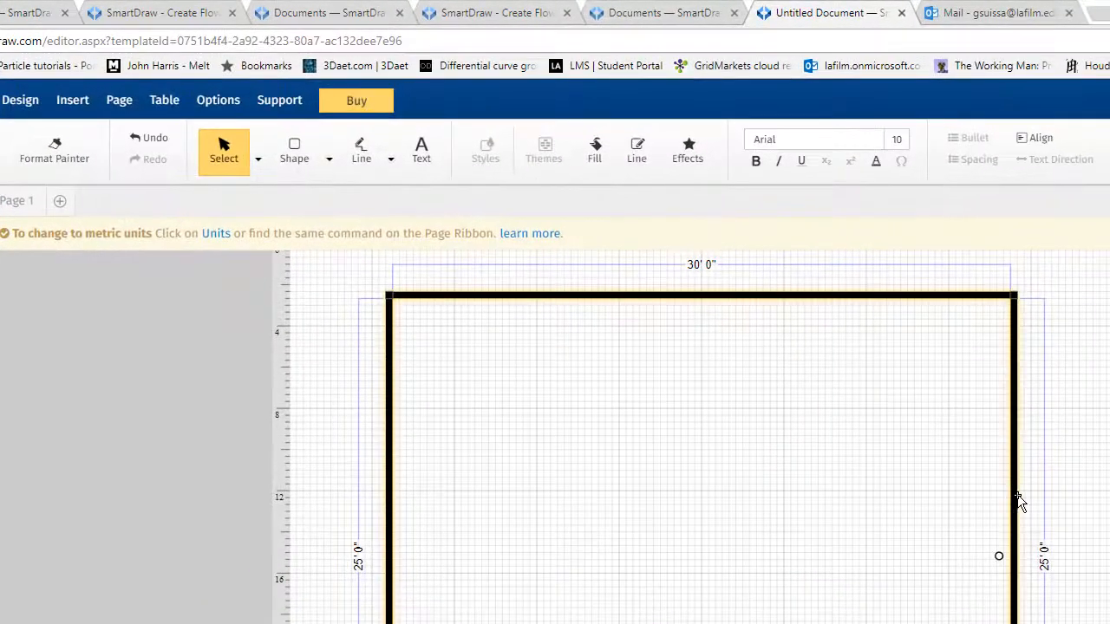
drag(1018, 510, 1052, 555)
drag(702, 299, 647, 310)
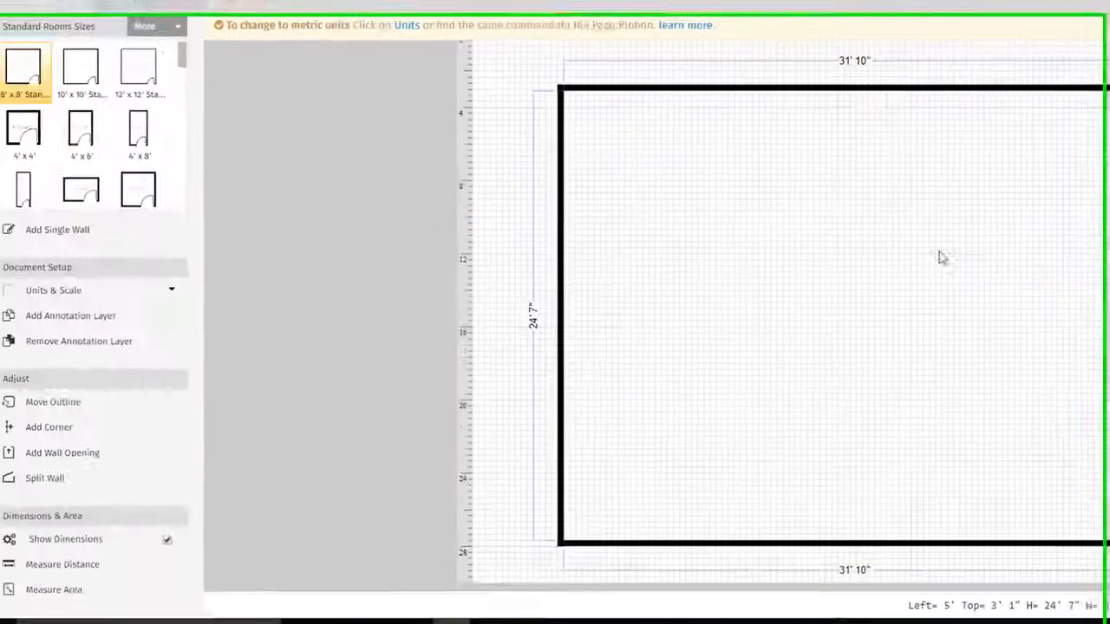
drag(927, 518, 877, 285)
drag(846, 450, 831, 525)
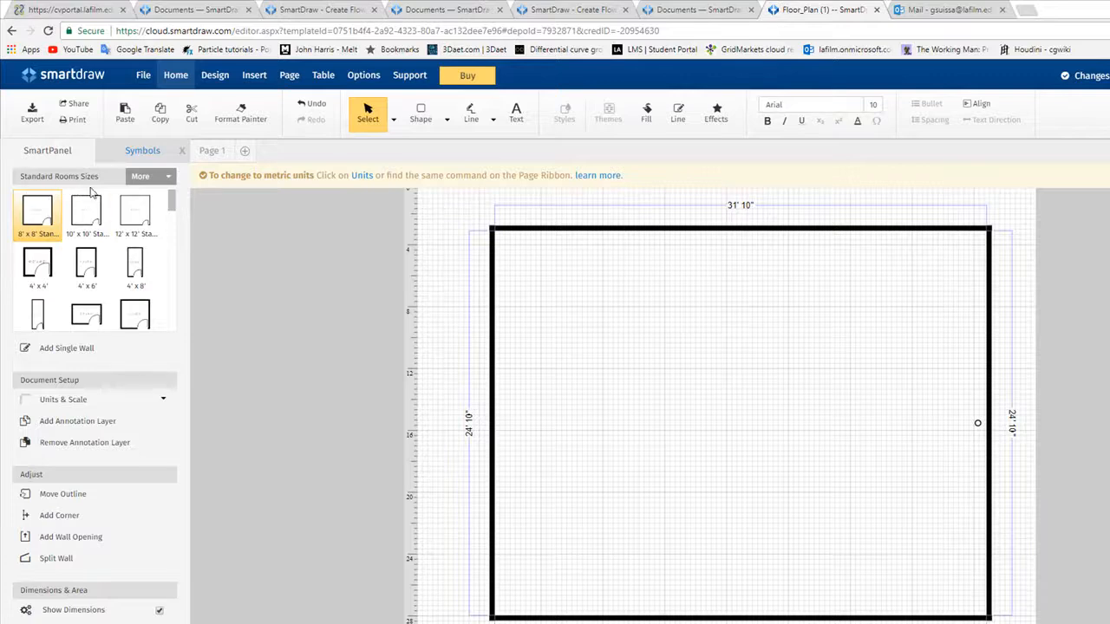
Attach a standard 12' x 12' room to the outside of the main outline's right wall, rotated so its door sits on the shared wall.
drag(178, 205, 173, 276)
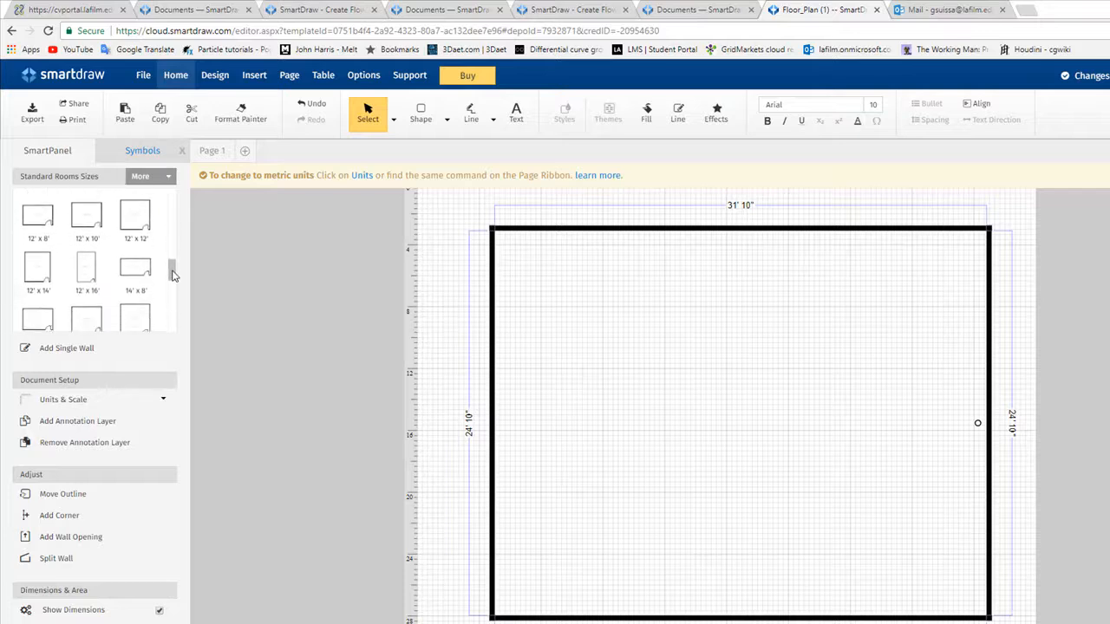
click(133, 224)
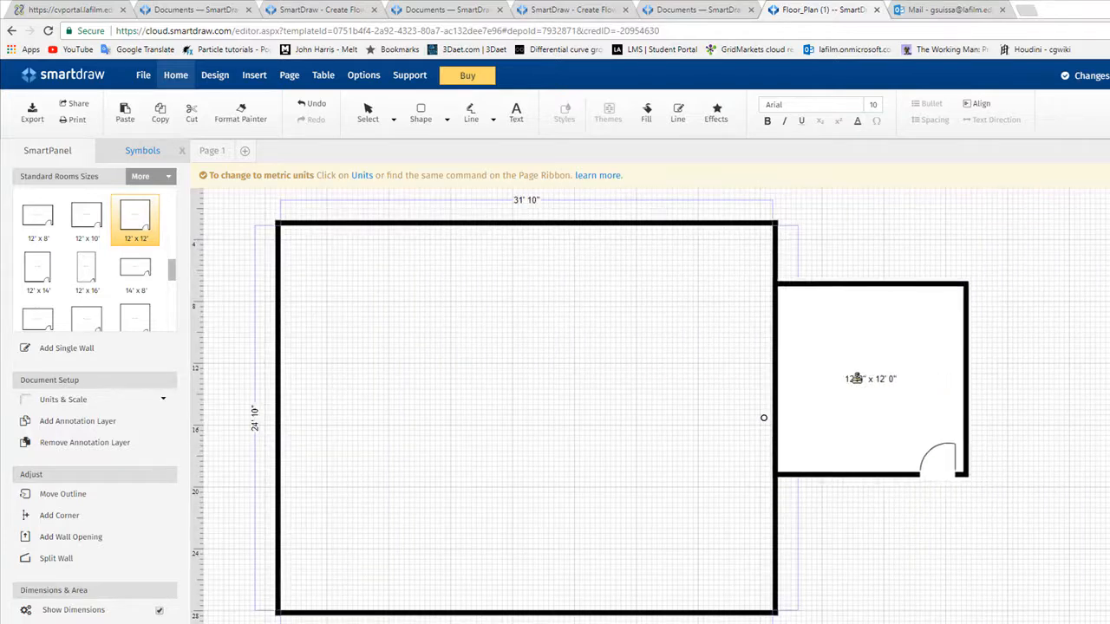
click(900, 379)
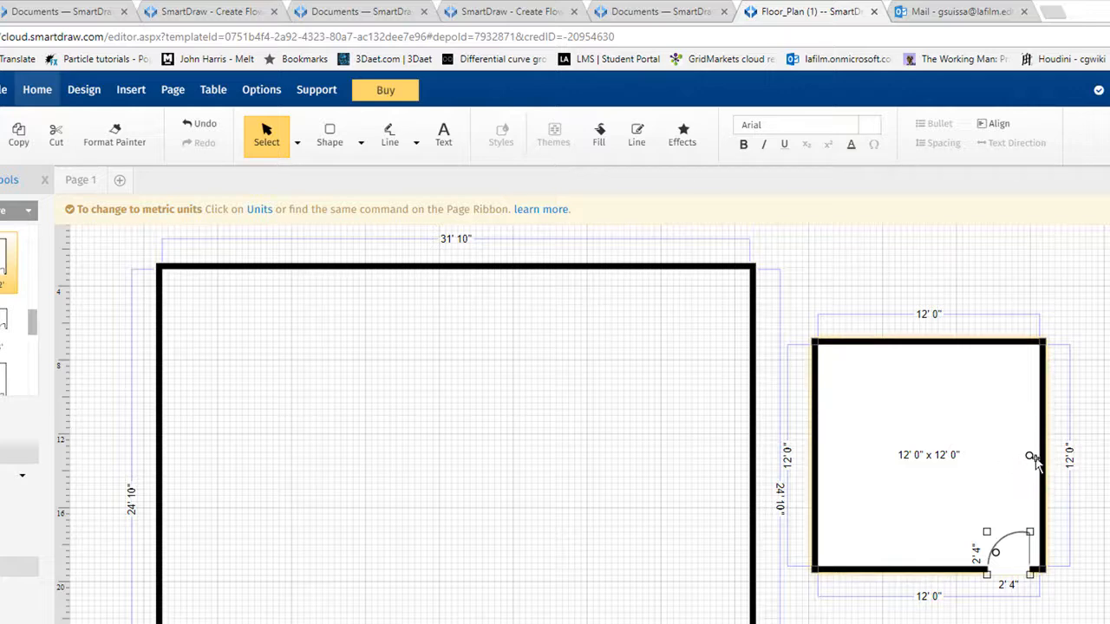
drag(1028, 457, 943, 555)
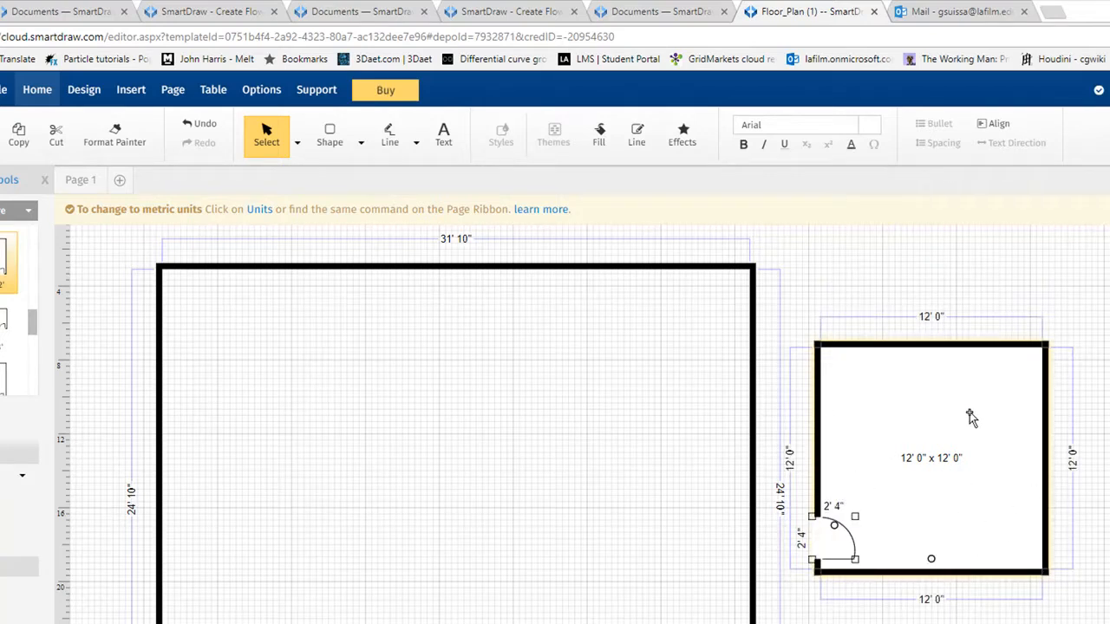
drag(971, 408, 907, 402)
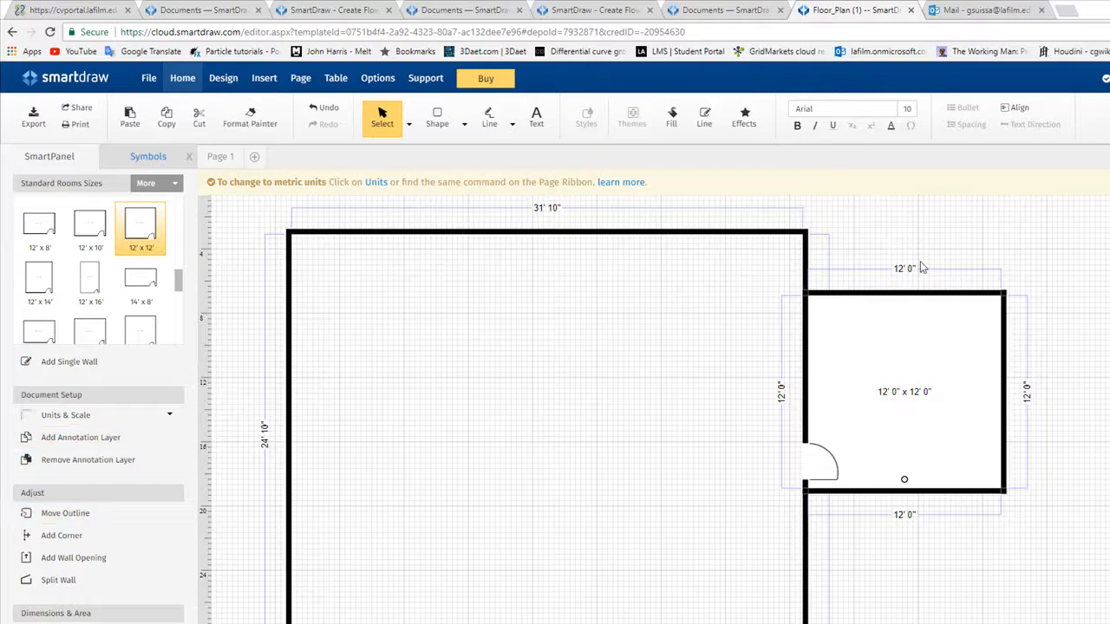
Add an annotation layer and slide the attached 12' x 12' room about 1' down along the shared wall.
click(73, 437)
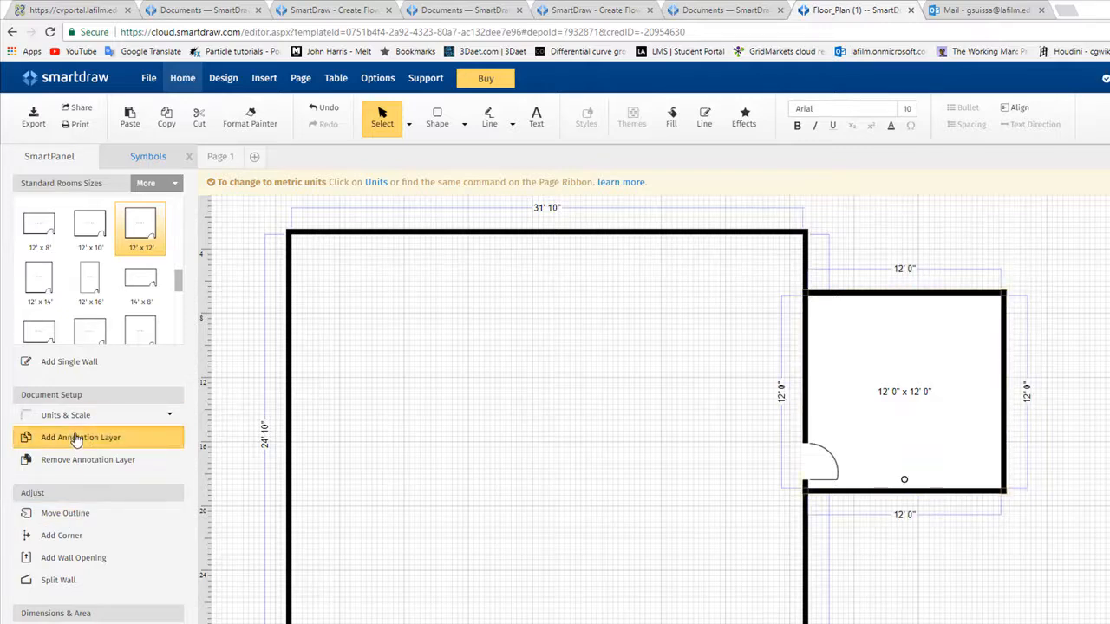
click(922, 295)
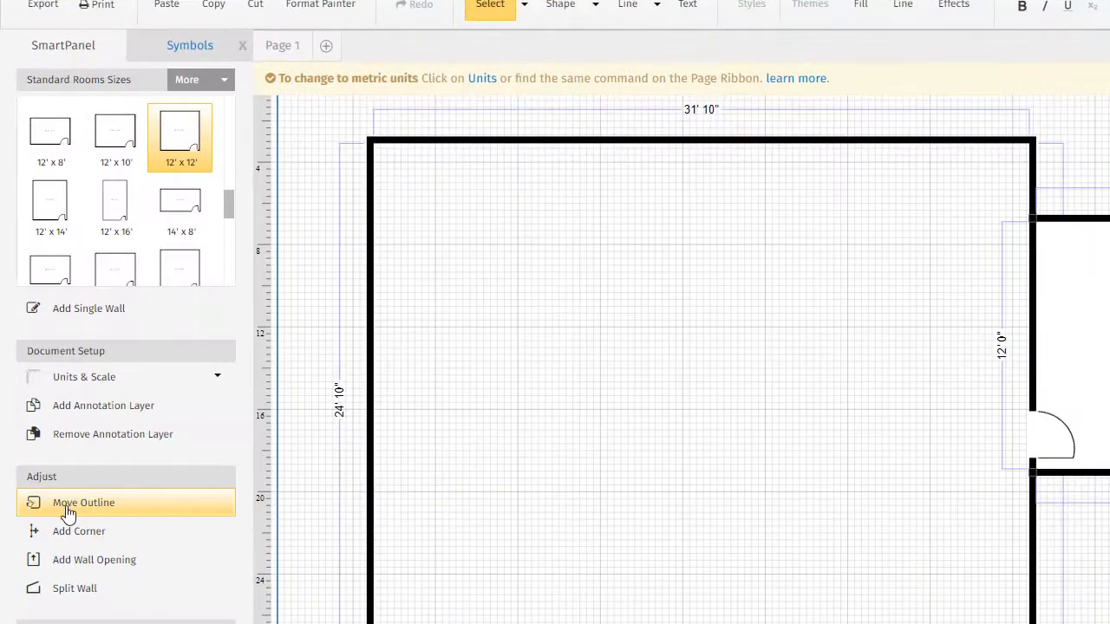
click(95, 510)
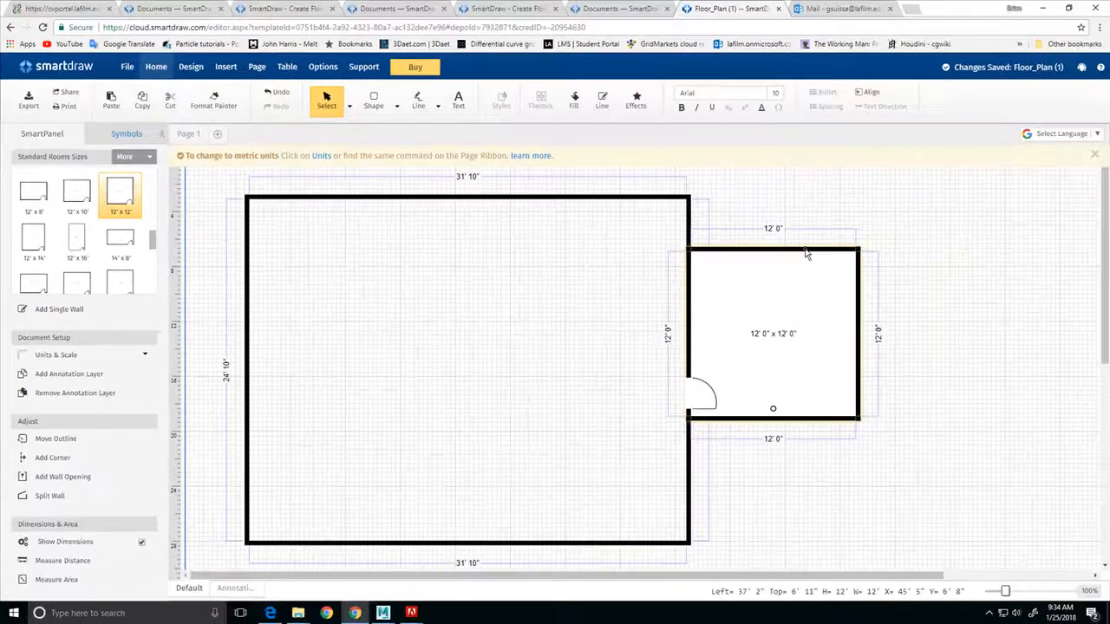
drag(828, 253, 803, 270)
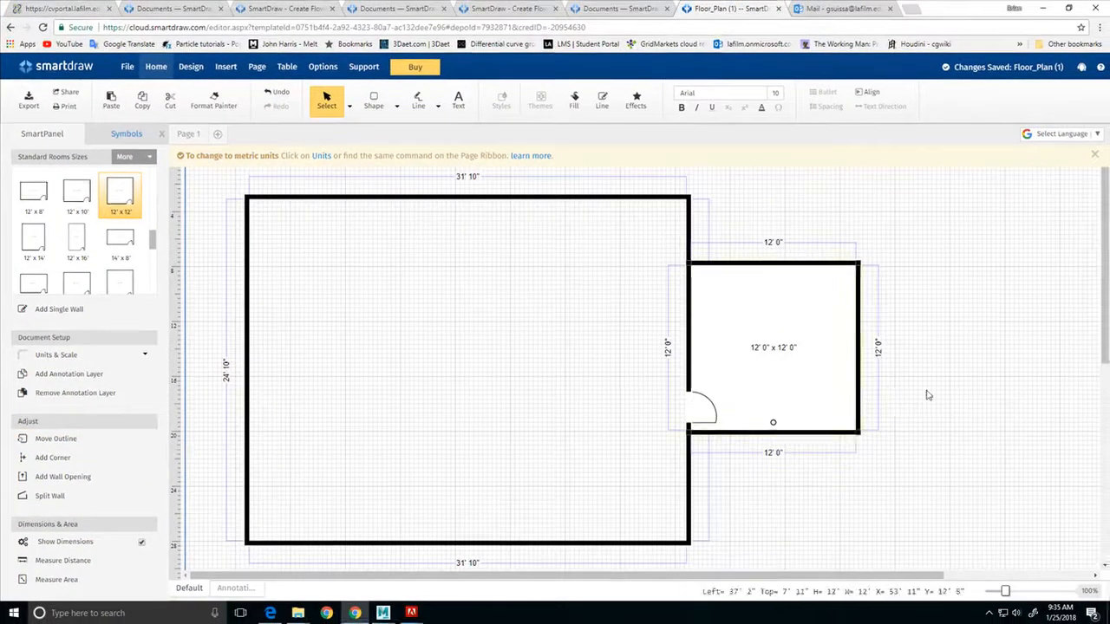
Move the attached room's outer wall to make the room 14' wide.
mouse_move(860, 387)
mouse_down()
mouse_move(873, 390)
mouse_move(837, 383)
mouse_move(887, 391)
mouse_move(873, 395)
mouse_up()
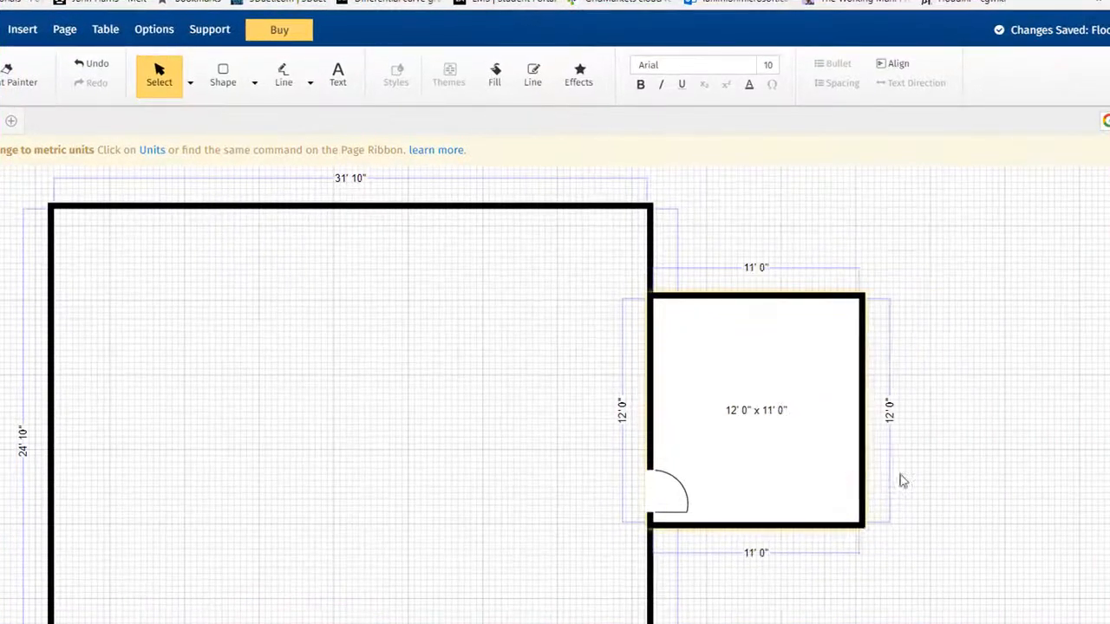
drag(902, 481, 1020, 483)
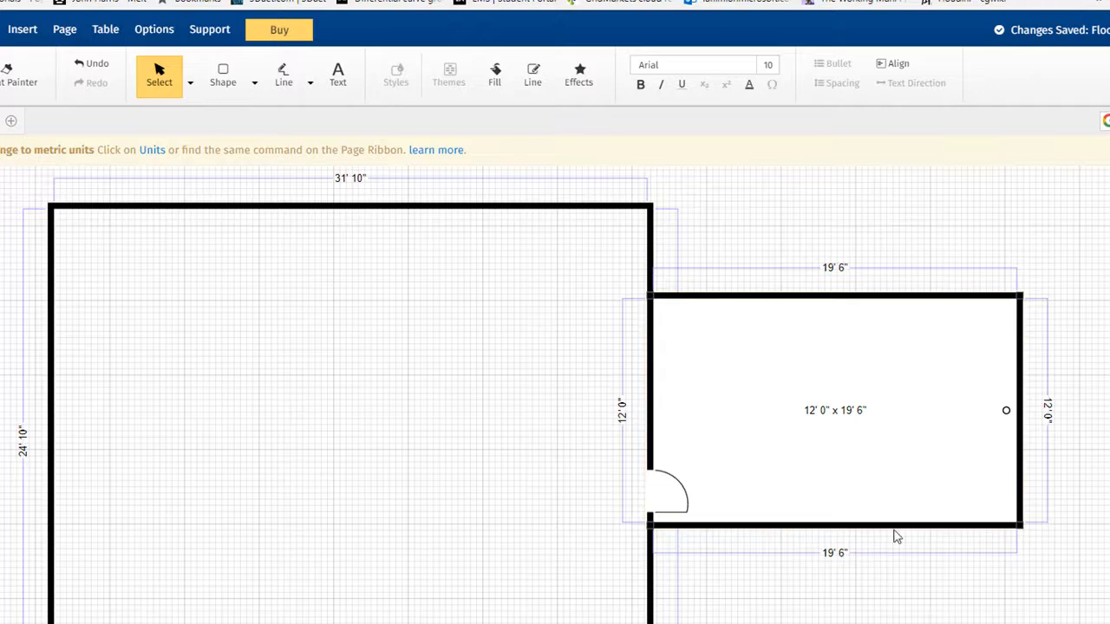
drag(1019, 495, 920, 504)
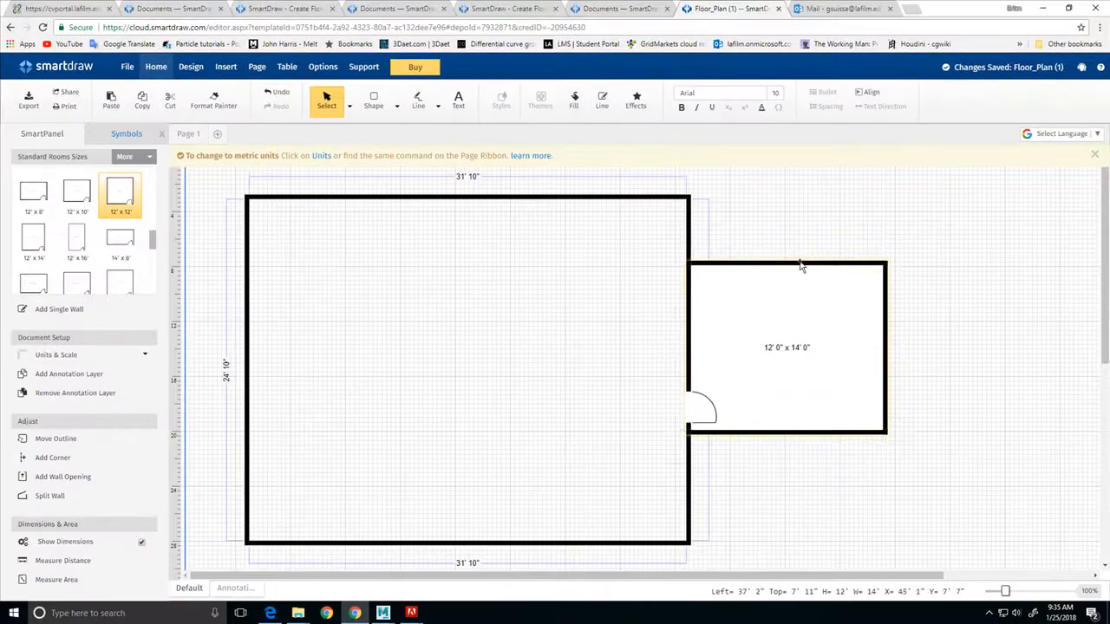
click(801, 266)
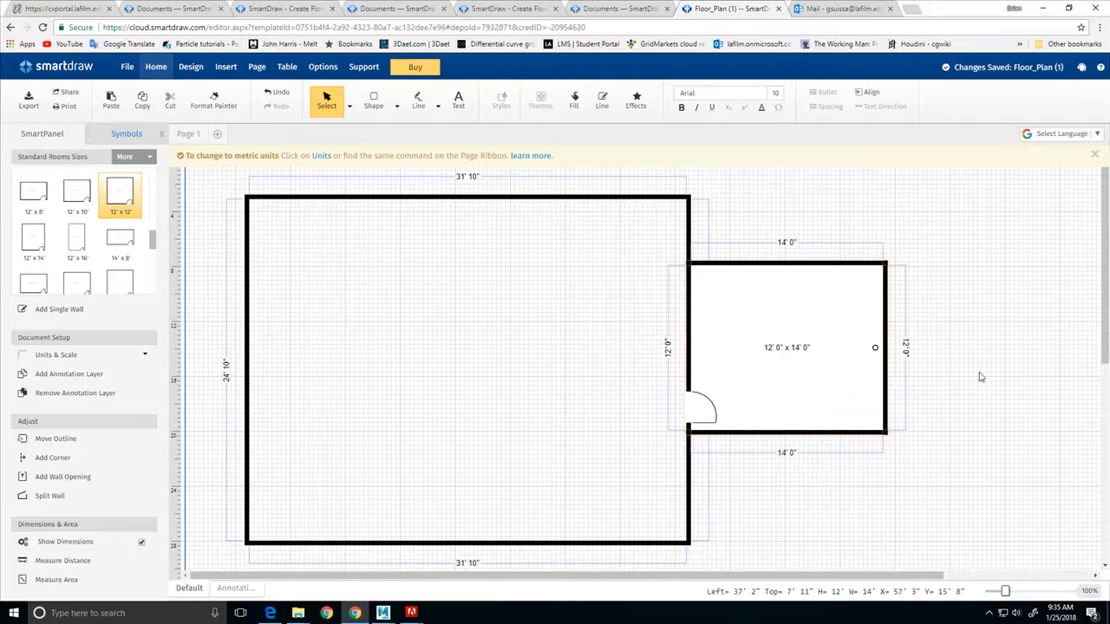
Add a corner to the attached room's outer wall and stretch the upper part into a narrow extension, making the top wall about 22' 8" long.
click(53, 460)
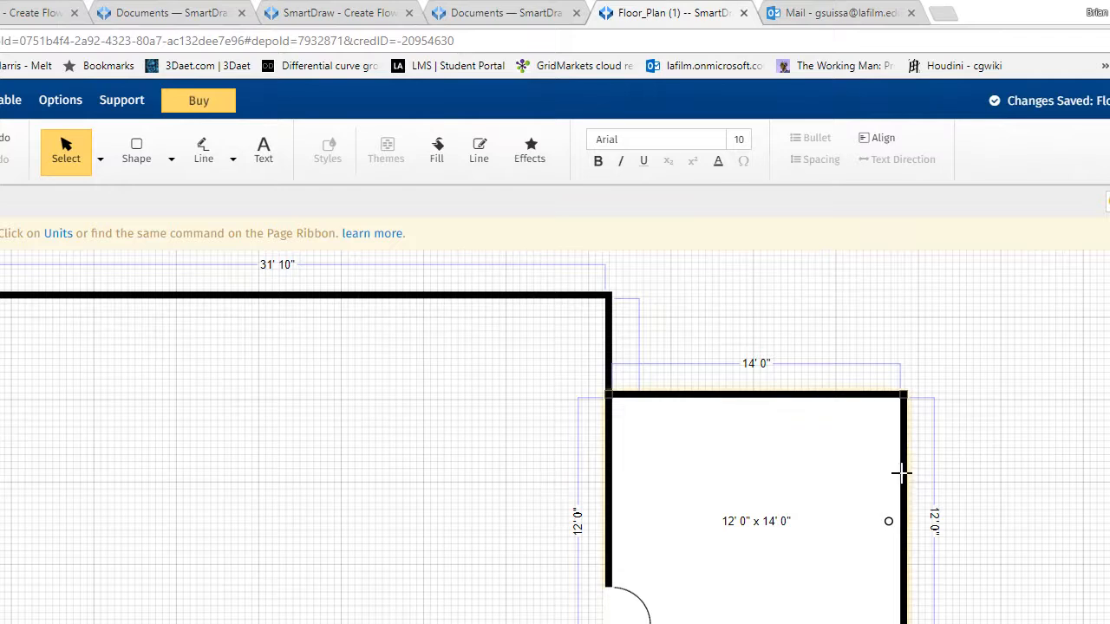
click(903, 478)
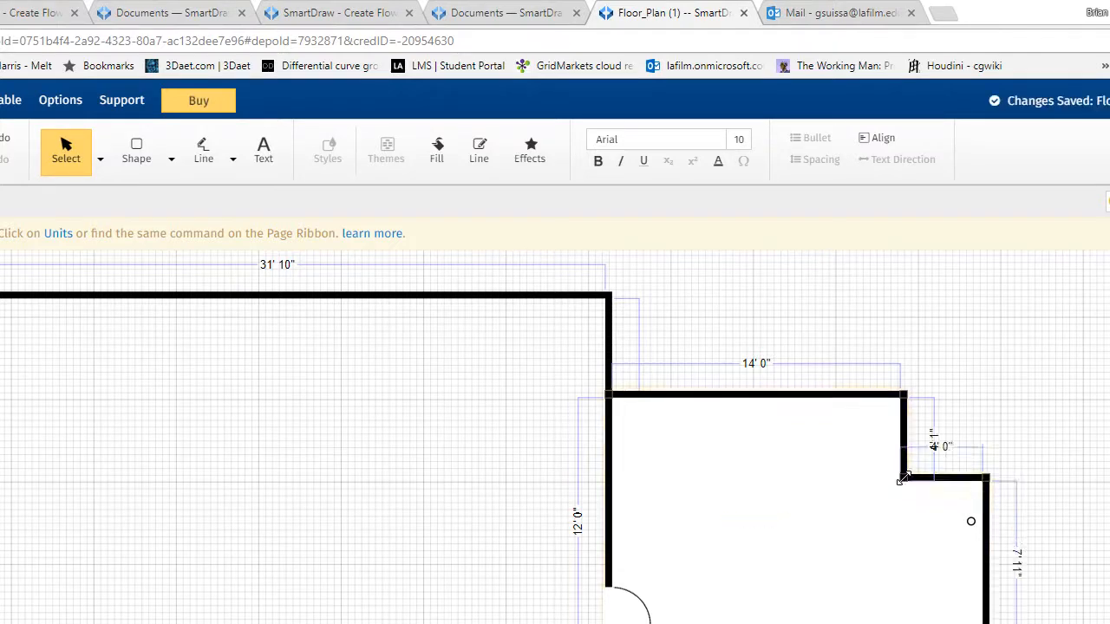
drag(989, 570, 917, 575)
drag(906, 438, 1083, 442)
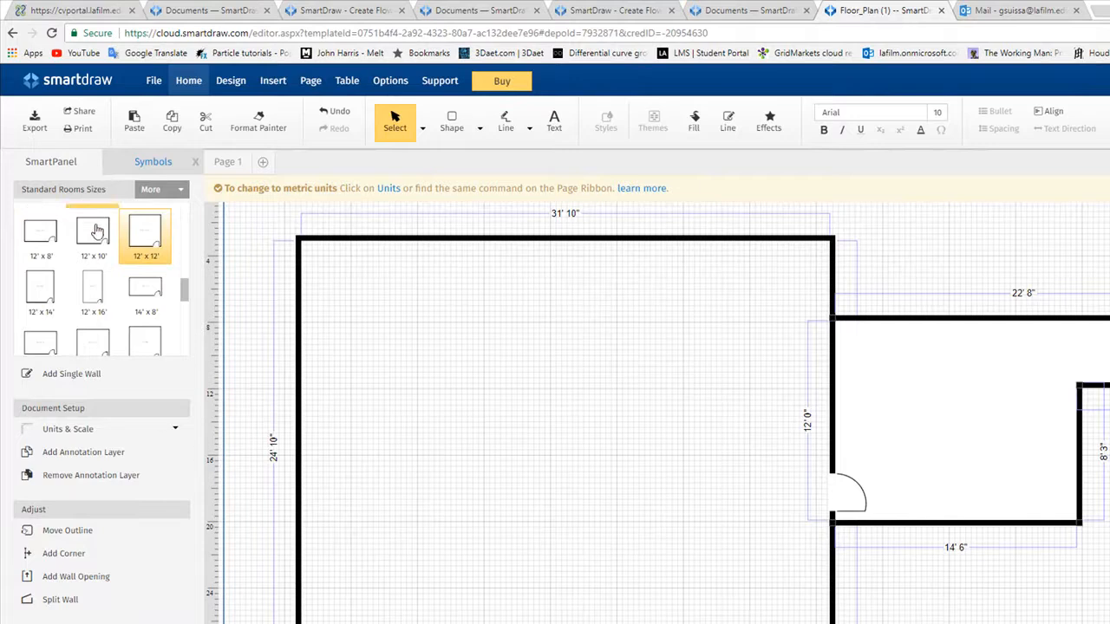
Place a 28" door from the Doors & Windows library where the attached room meets its narrow extension.
click(180, 190)
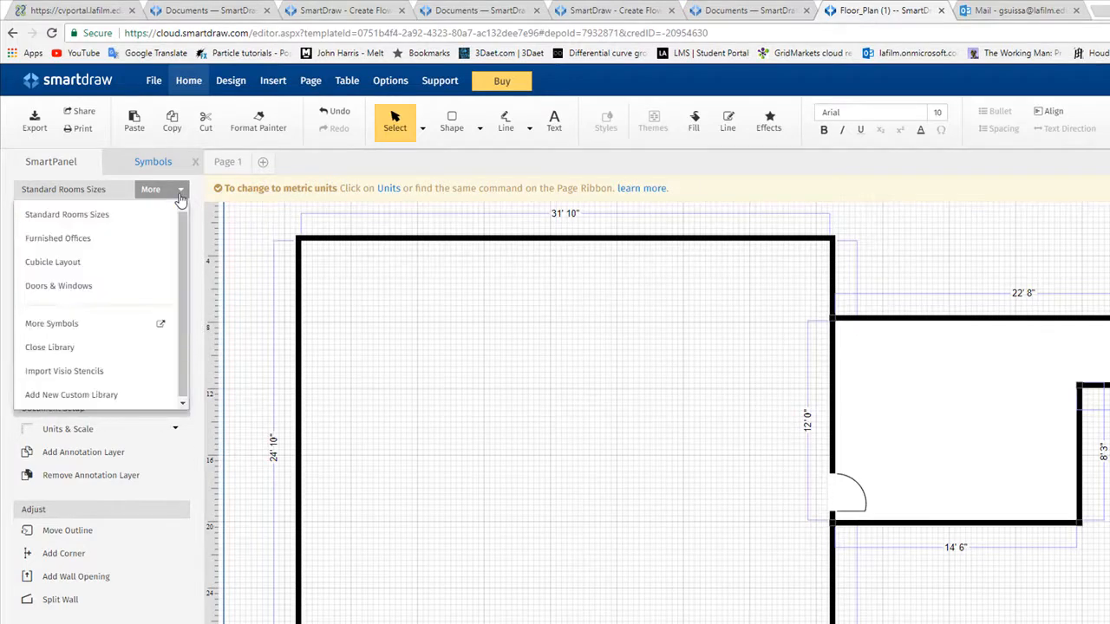
click(72, 294)
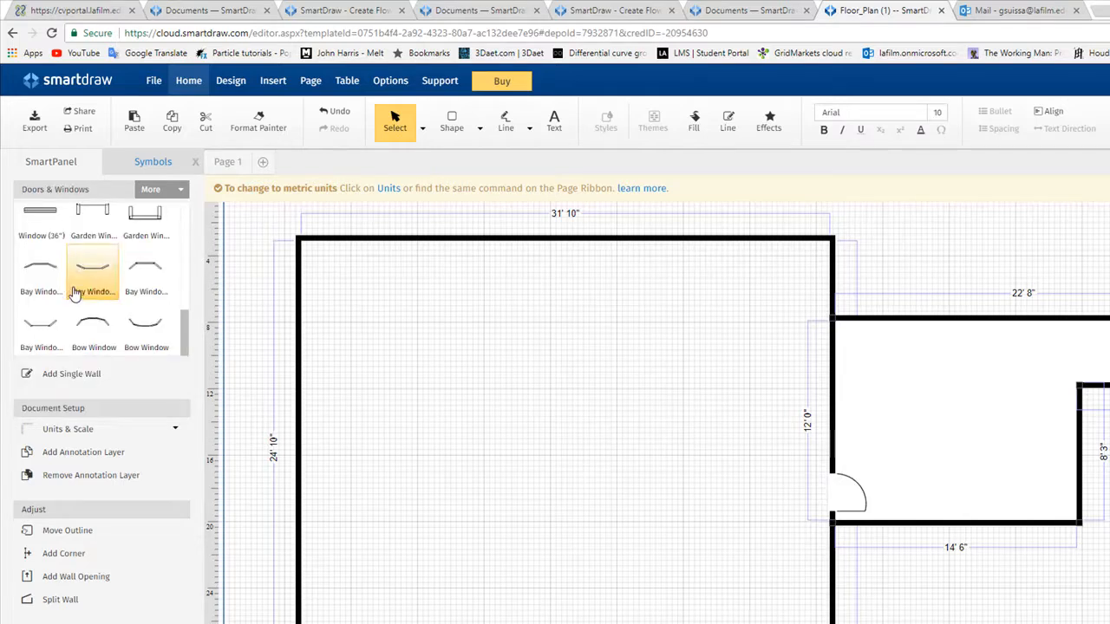
drag(185, 347, 192, 241)
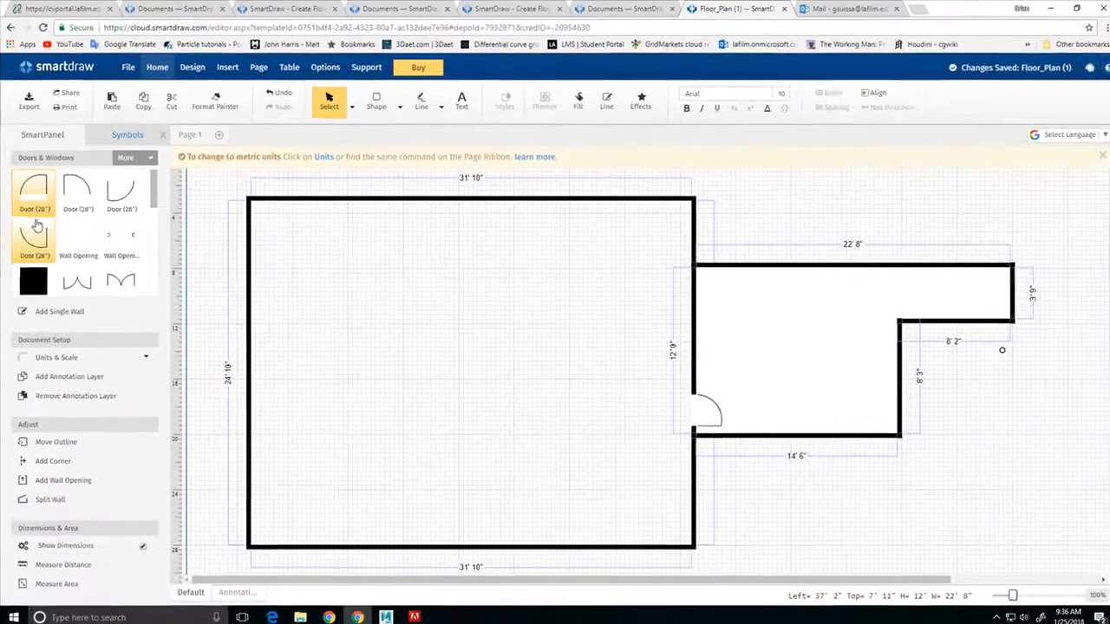
drag(33, 192, 905, 279)
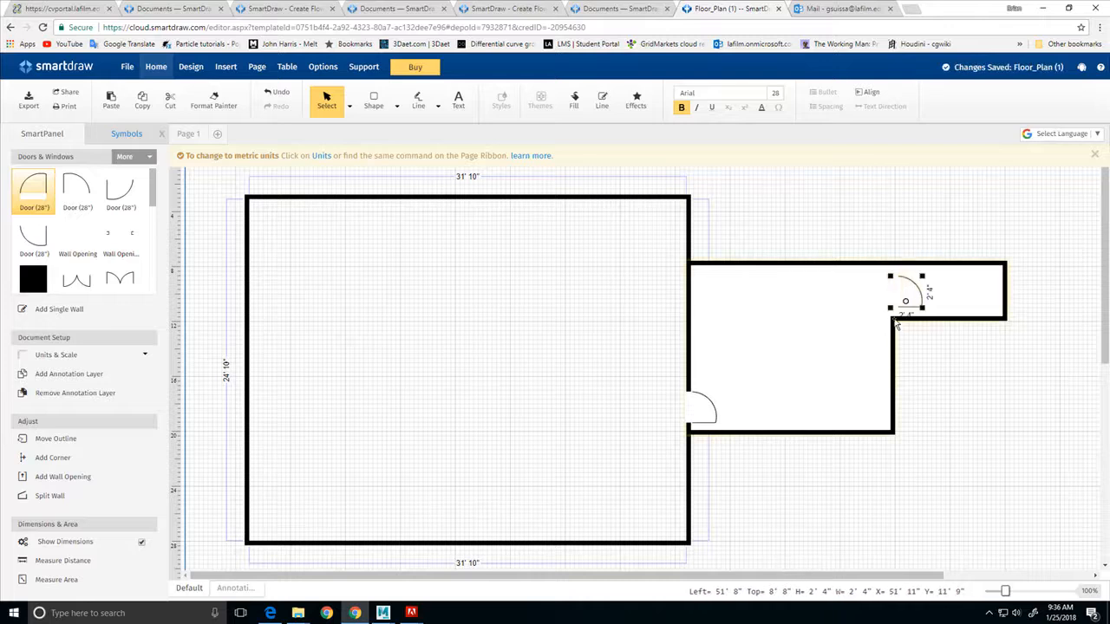
Select the attached room and add a 4' wall opening in the empty area below it.
click(895, 324)
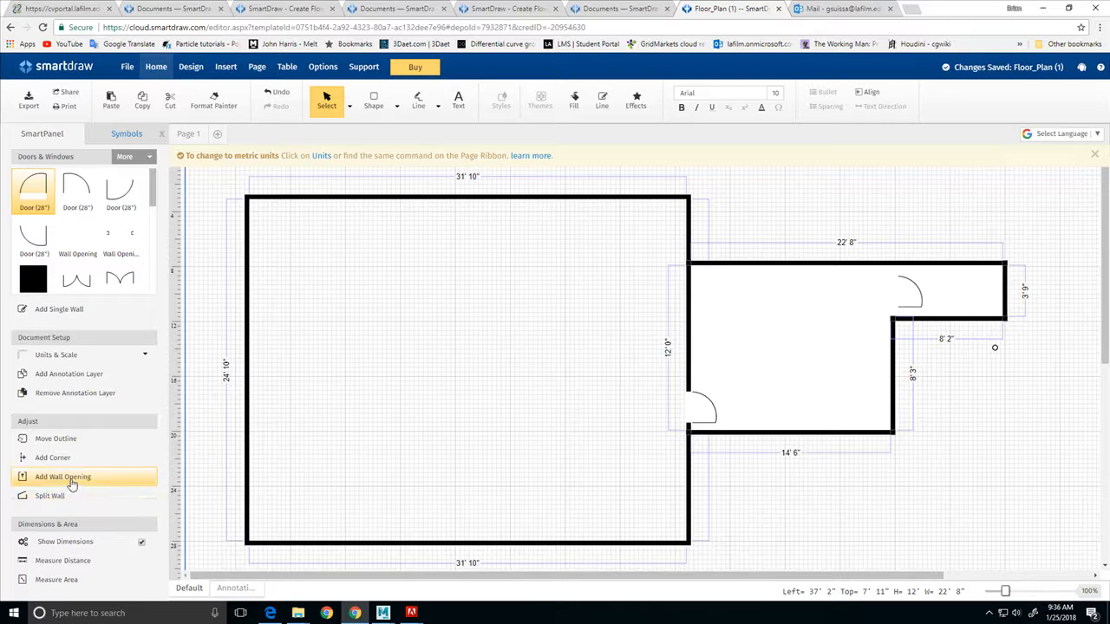
click(55, 482)
click(897, 214)
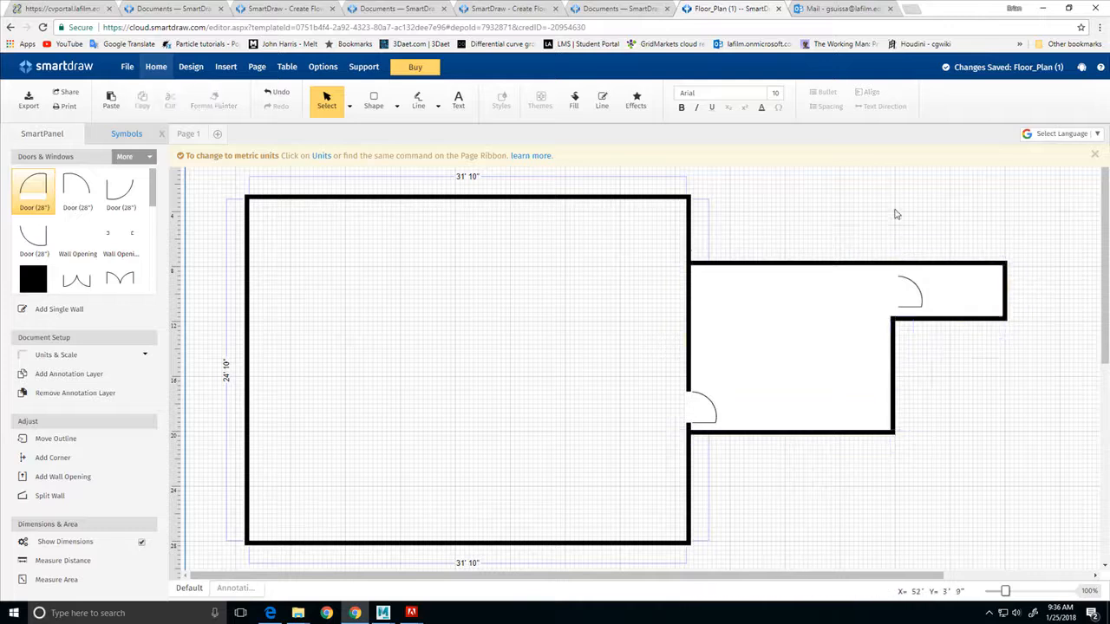
click(928, 268)
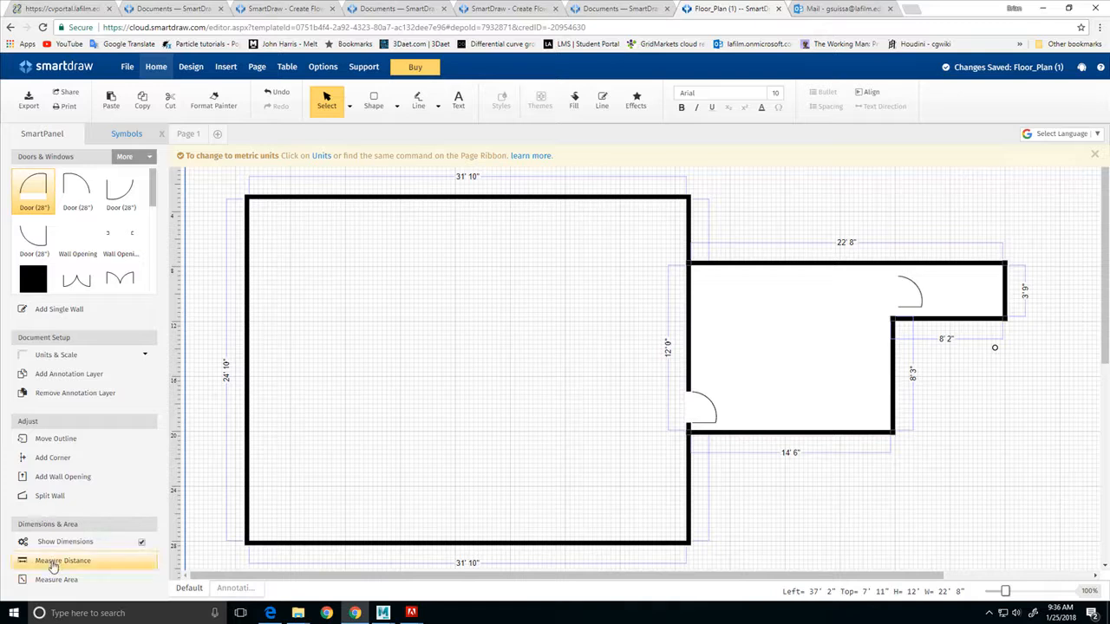
click(59, 483)
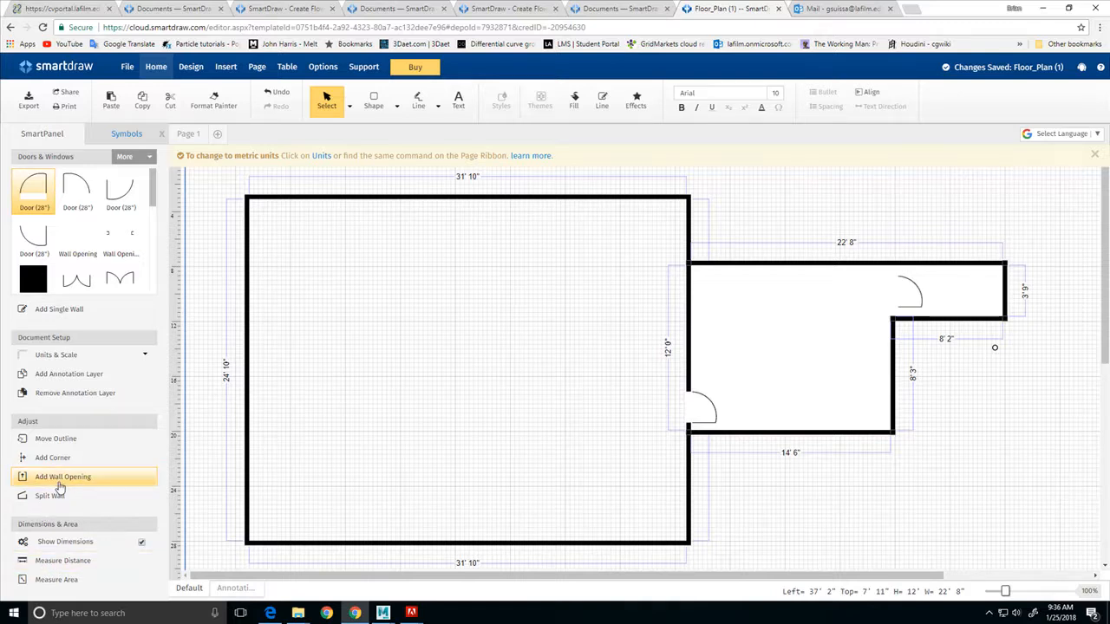
click(898, 496)
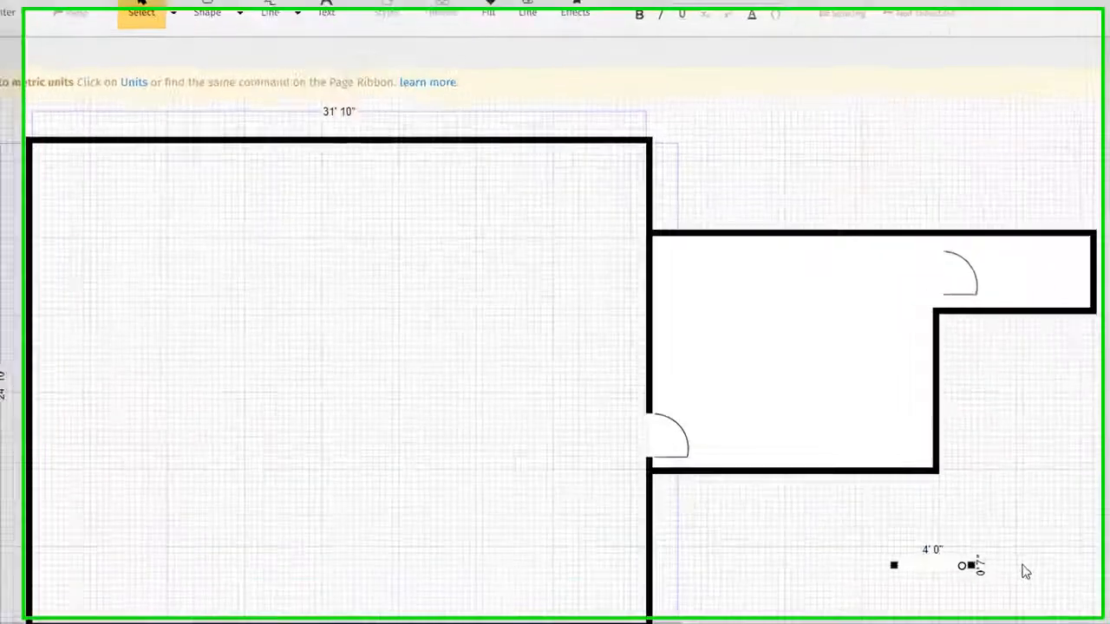
Place the wall opening vertically where the attached room meets its narrow extension and resize it to 3' 9" across the passage.
drag(972, 565, 1048, 565)
drag(981, 580, 914, 352)
mouse_move(942, 270)
mouse_down()
mouse_move(962, 270)
mouse_move(942, 276)
mouse_up()
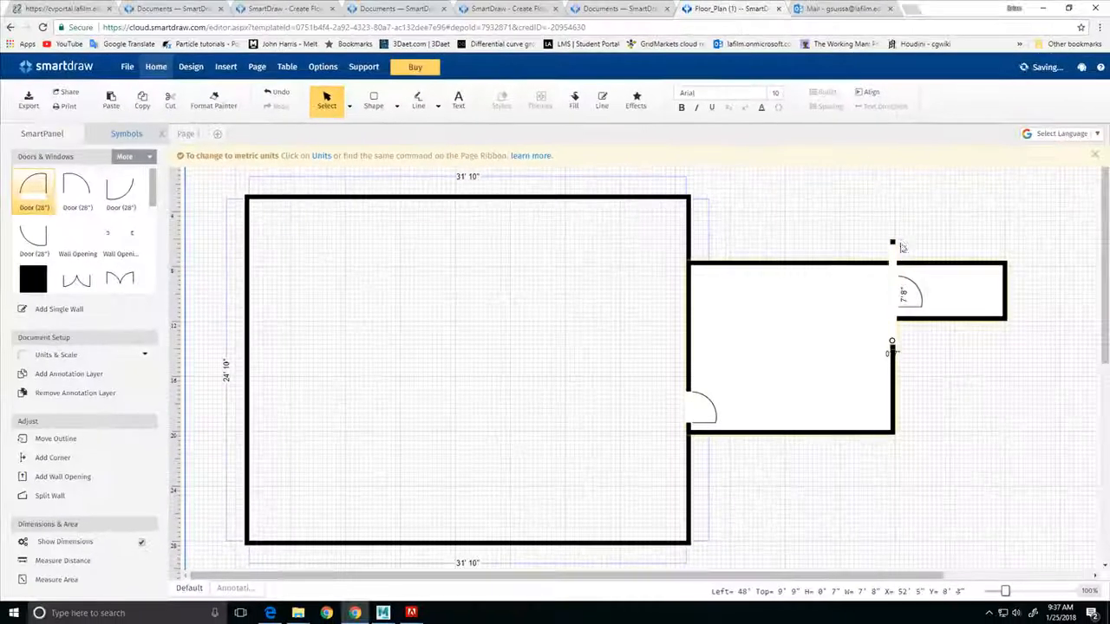
drag(942, 198, 942, 222)
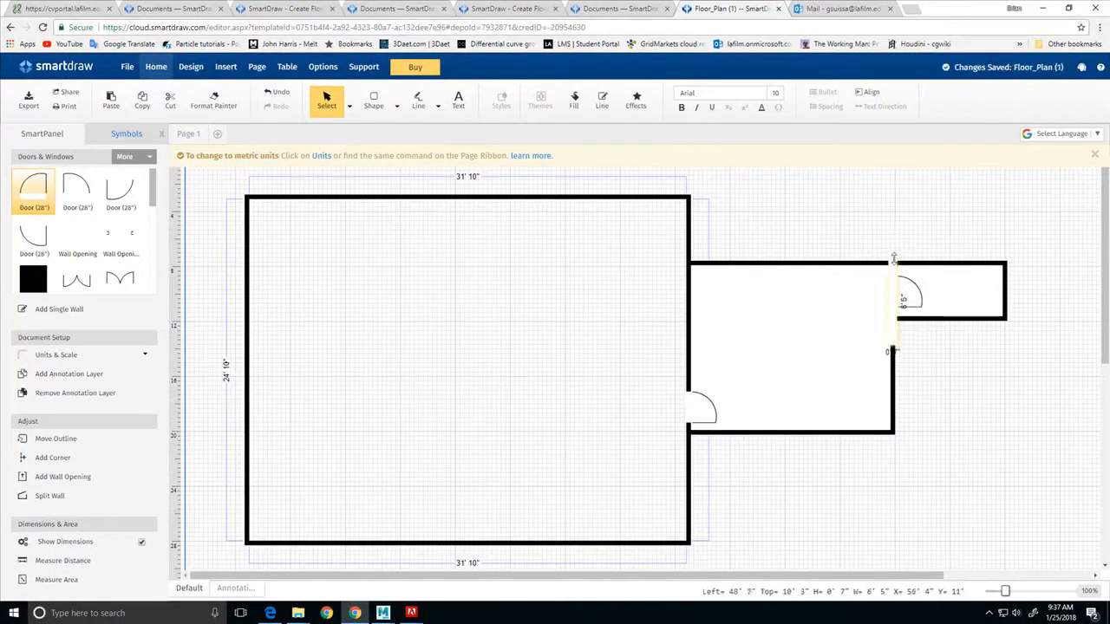
drag(893, 258, 893, 265)
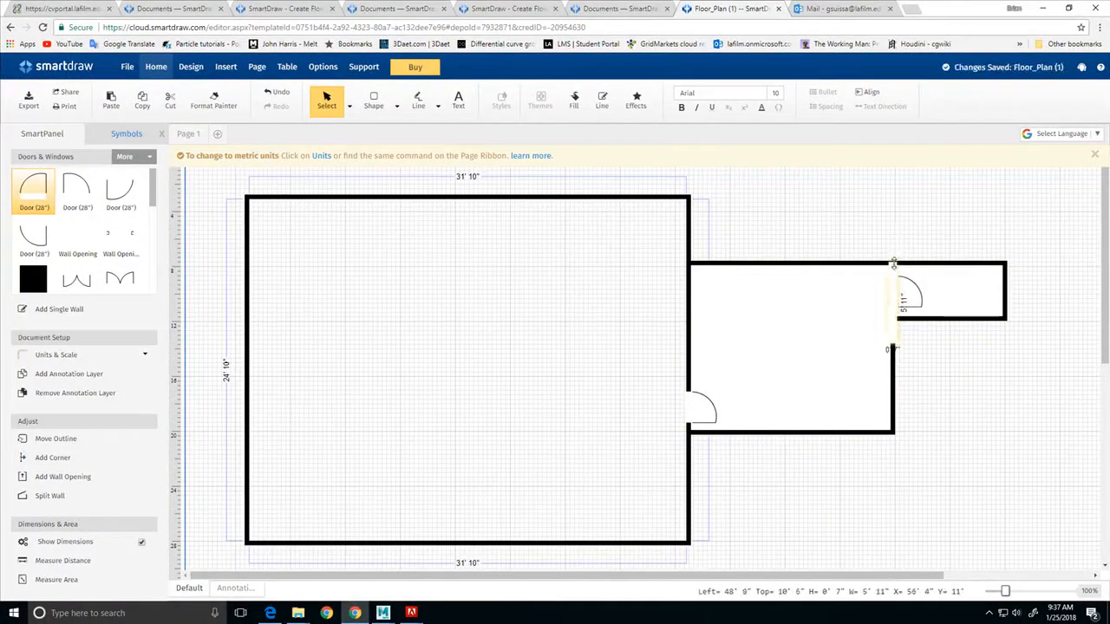
drag(892, 342, 892, 307)
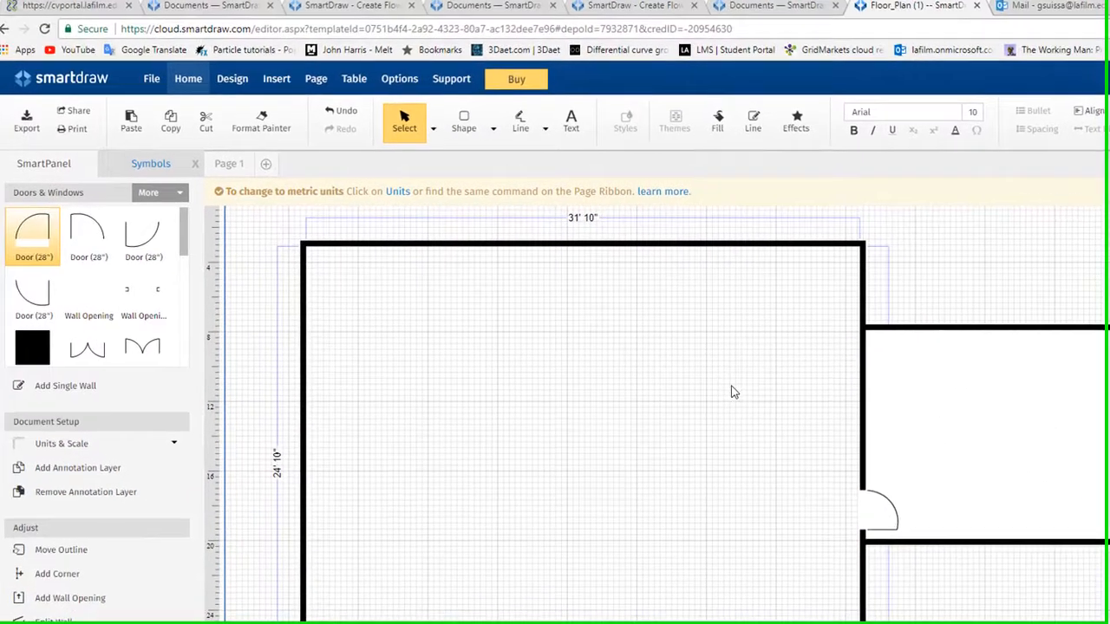
click(169, 201)
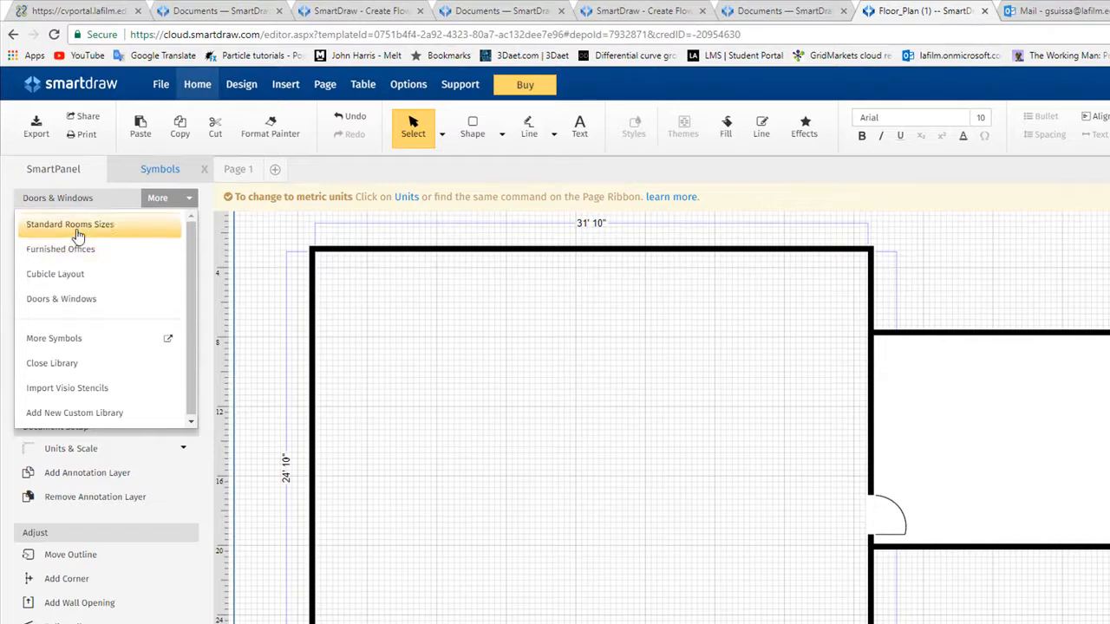
click(75, 415)
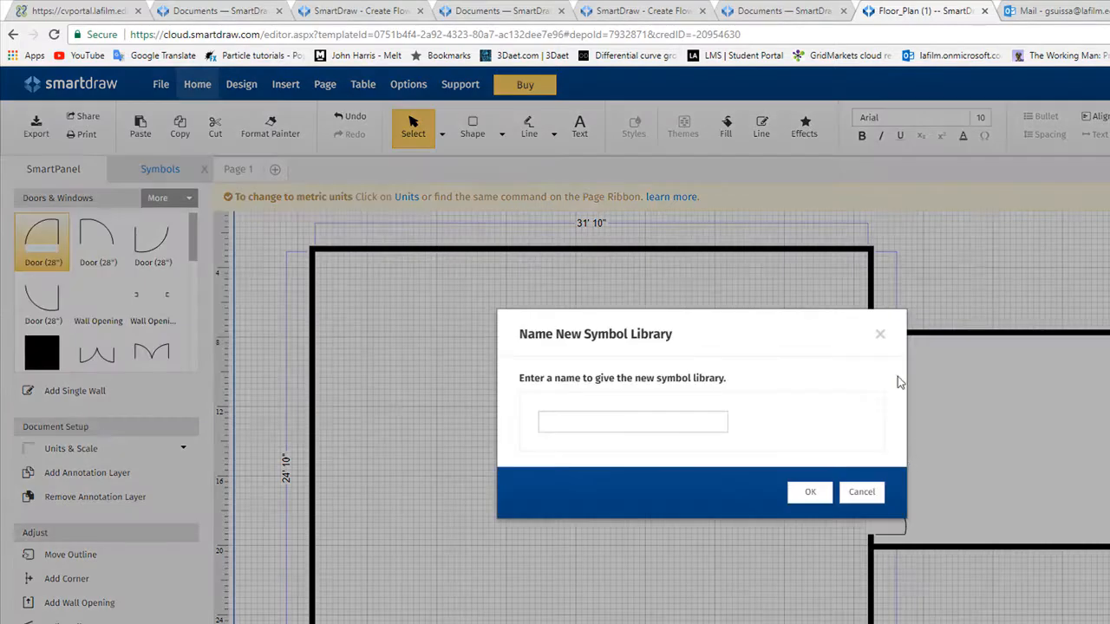
click(880, 339)
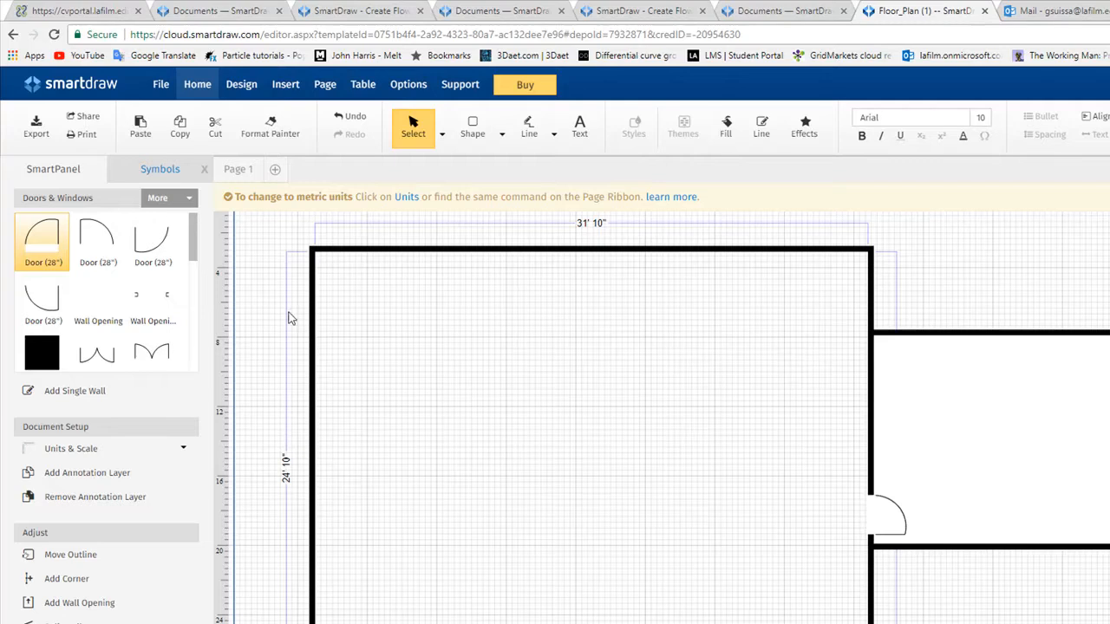
Find the Beds symbols under Floor Plans > Furniture and load them as the active symbol library.
click(125, 205)
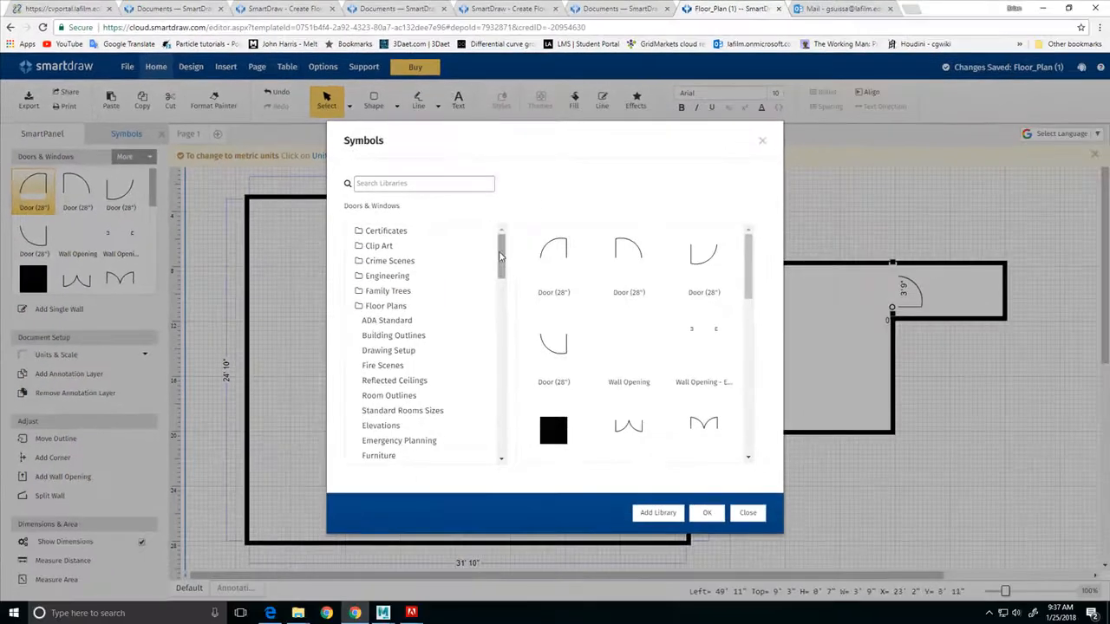
scroll(499, 269, down, 2)
mouse_move(497, 264)
mouse_down()
mouse_move(498, 284)
mouse_move(500, 253)
mouse_up()
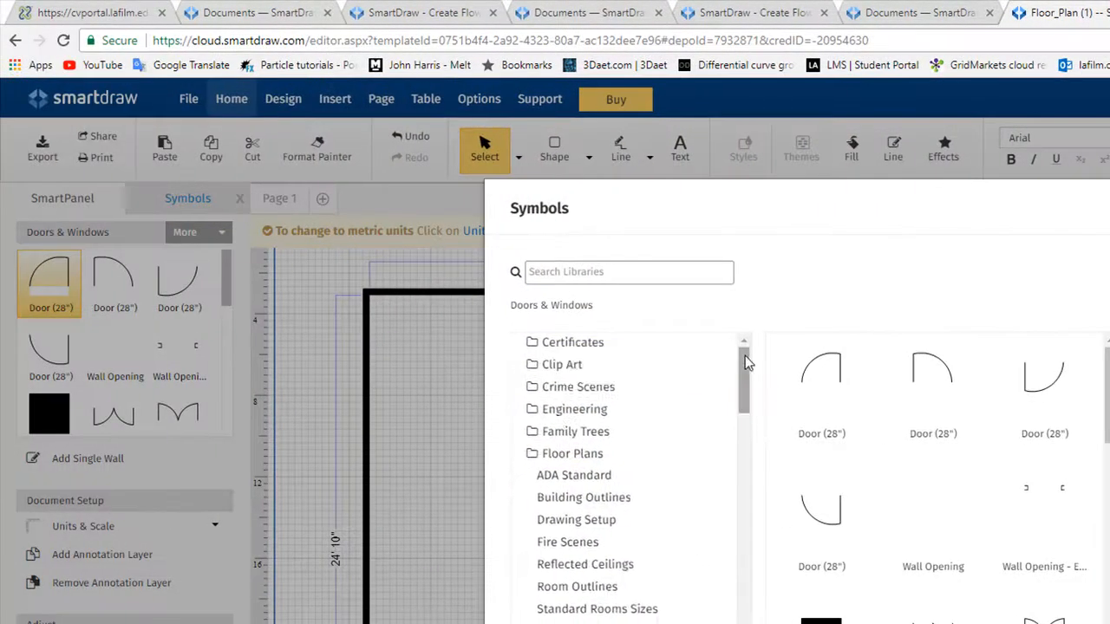
drag(745, 357, 734, 411)
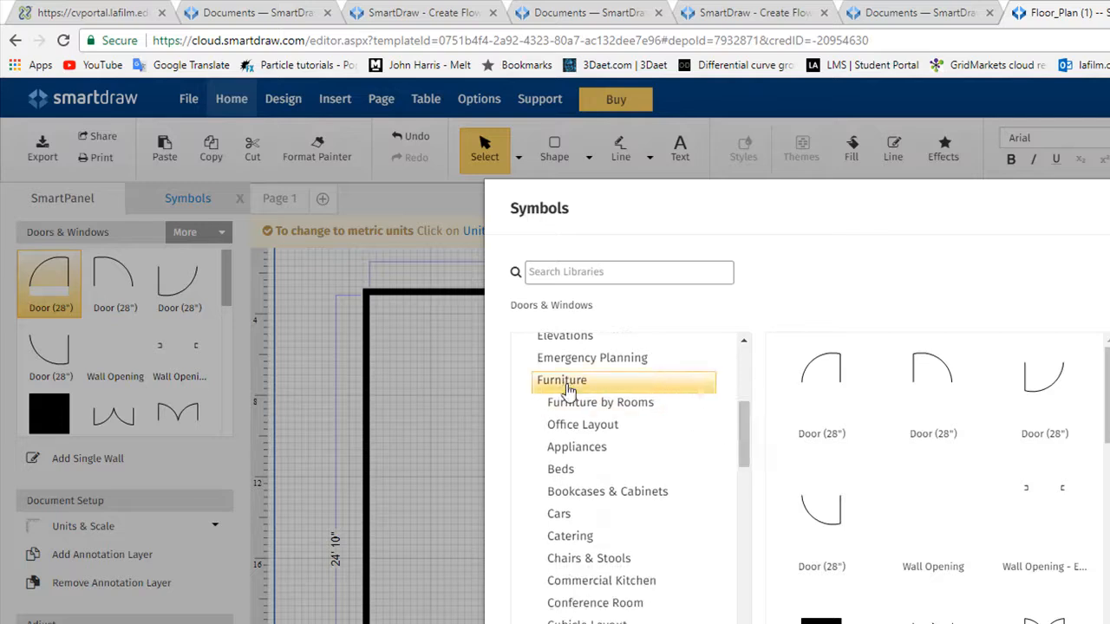
click(572, 478)
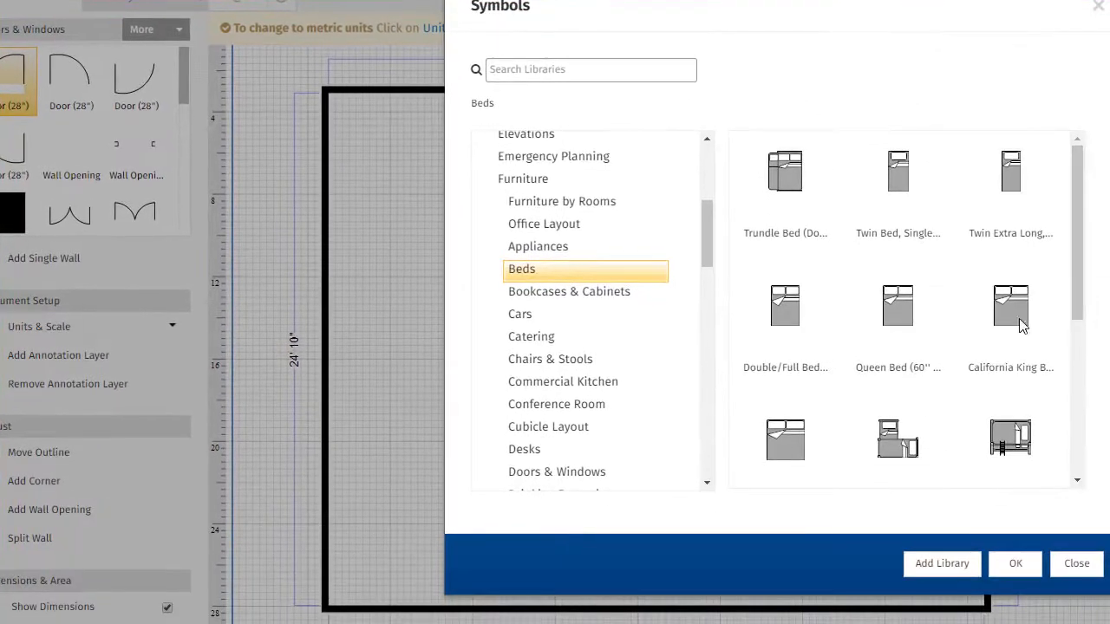
click(965, 577)
click(1015, 565)
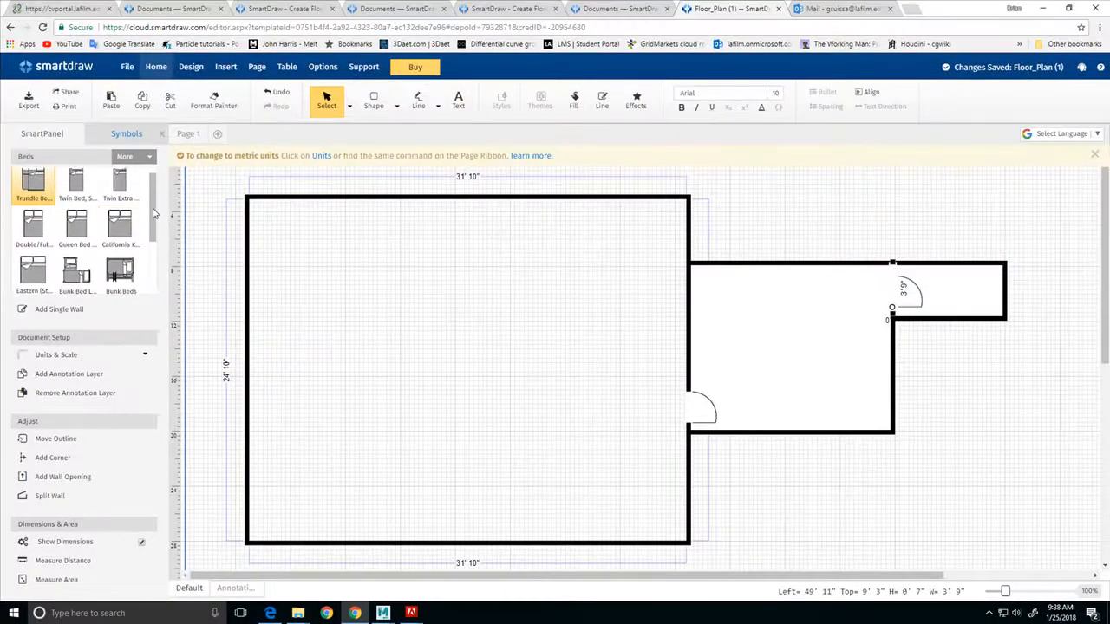
Place a Queen Bed in the attached room, shrink it to 2' 4" x 3' 8", and move it near the room's middle.
scroll(154, 212, down, 1)
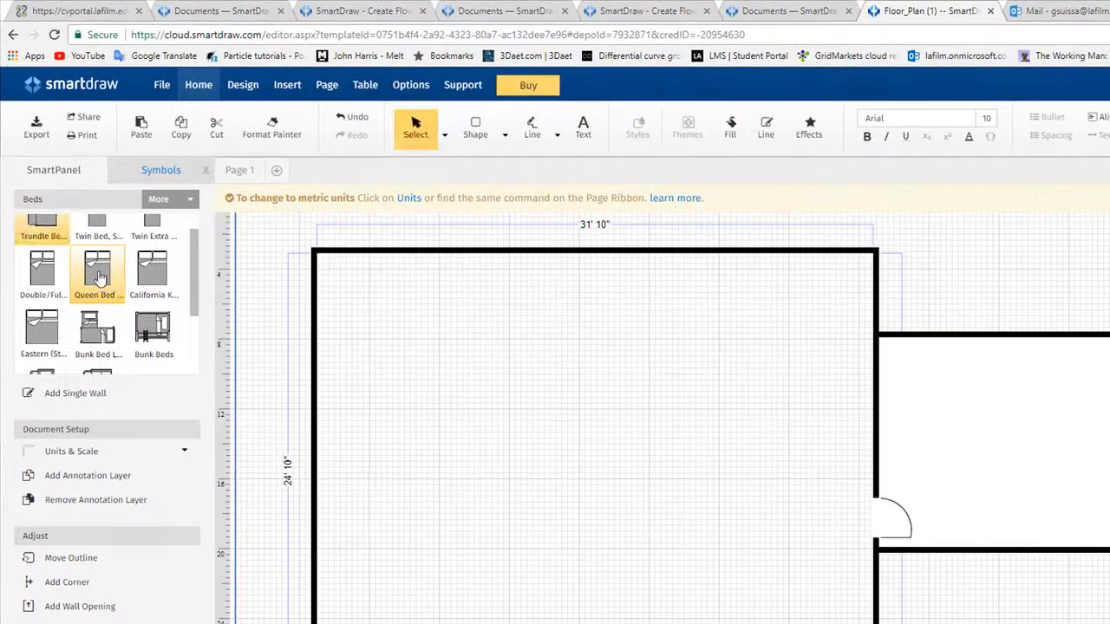
click(98, 275)
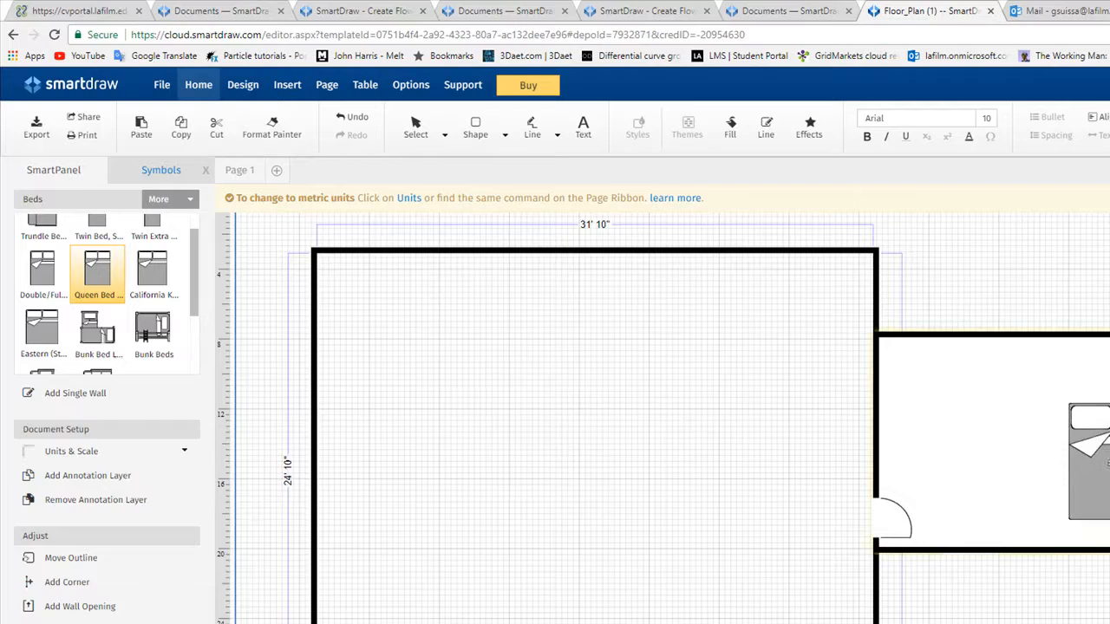
click(1025, 453)
drag(1069, 398, 1025, 450)
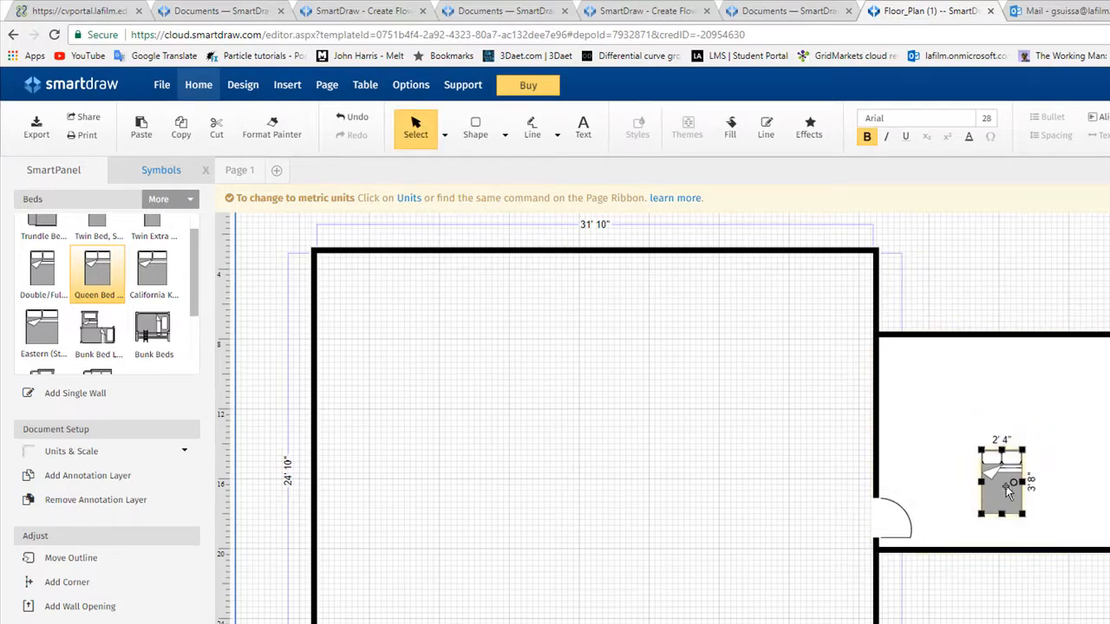
drag(1009, 487, 1030, 438)
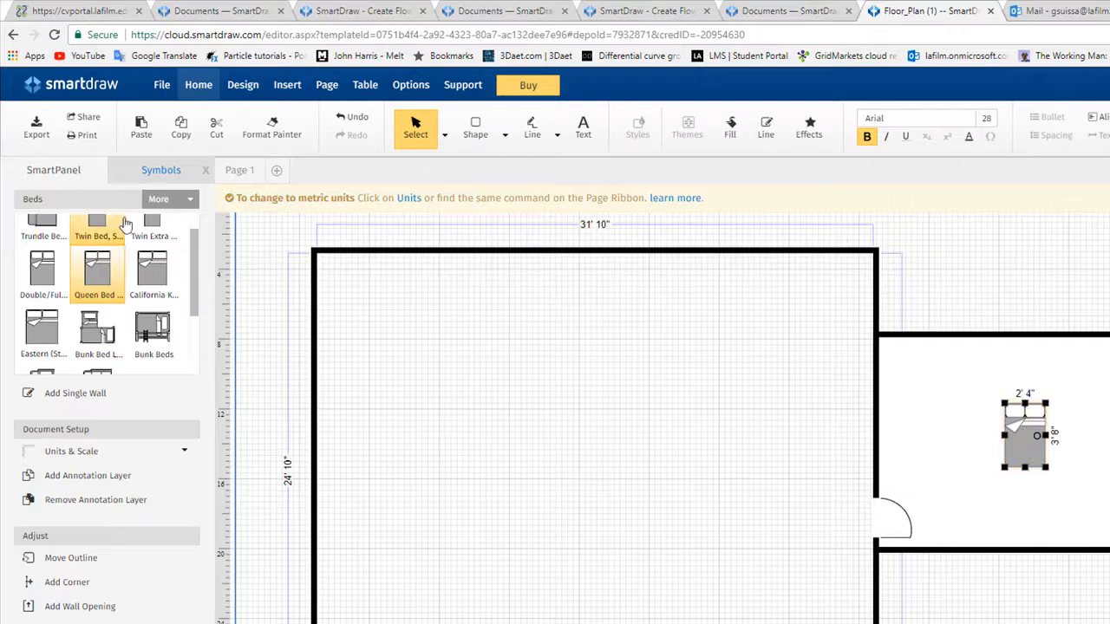
Look through the Fire Scenes, Drawing Setup, Building Outlines and Room Outlines symbol libraries and leave the library browser without adding any.
click(190, 200)
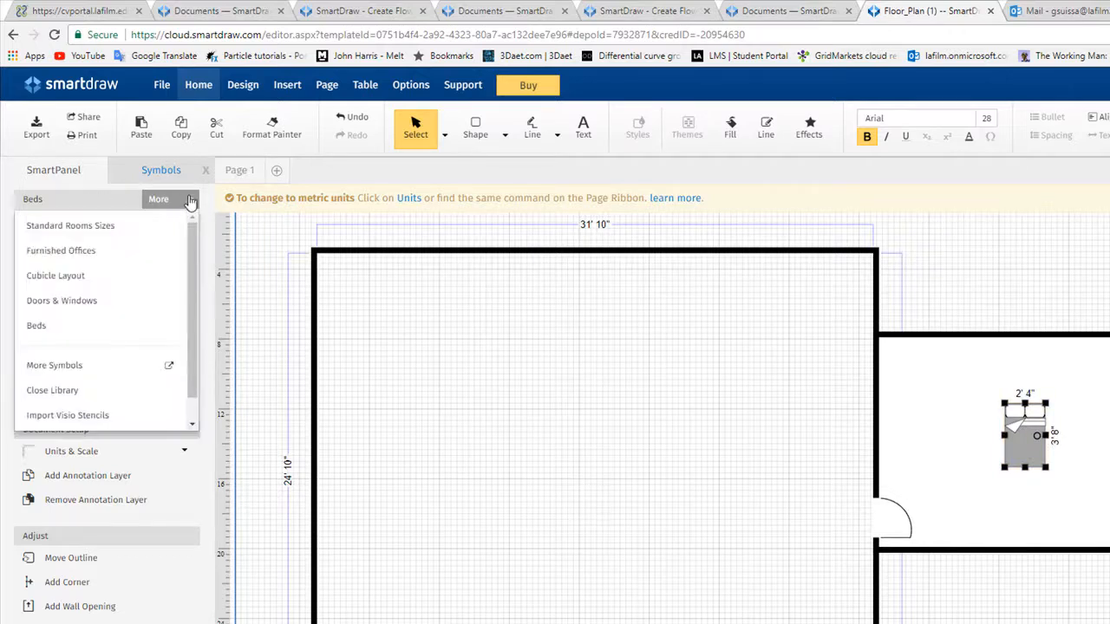
click(70, 372)
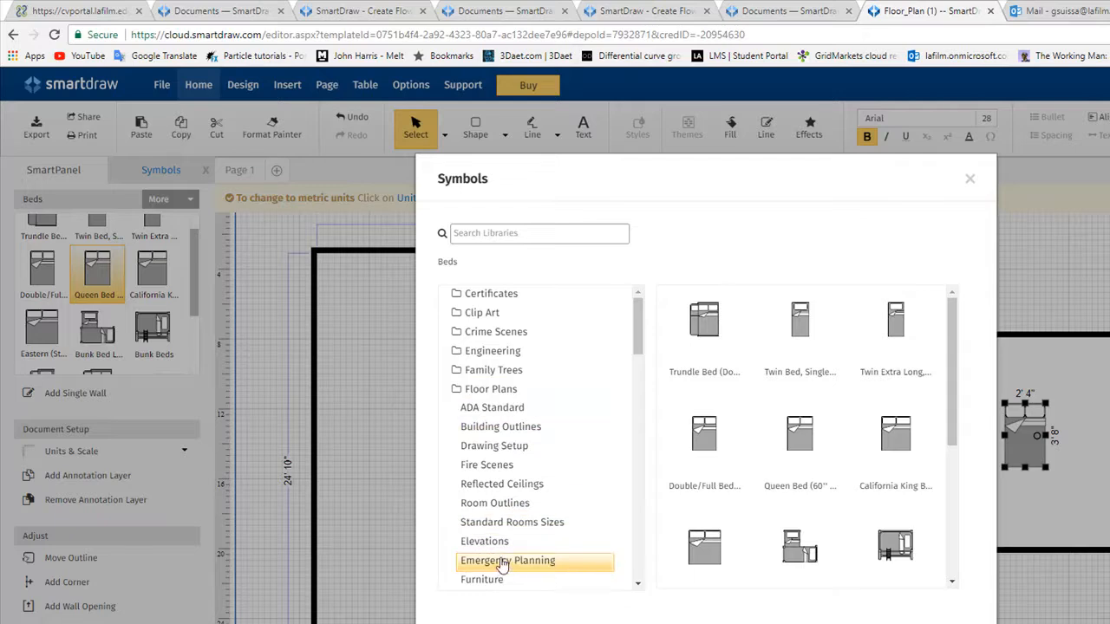
click(501, 466)
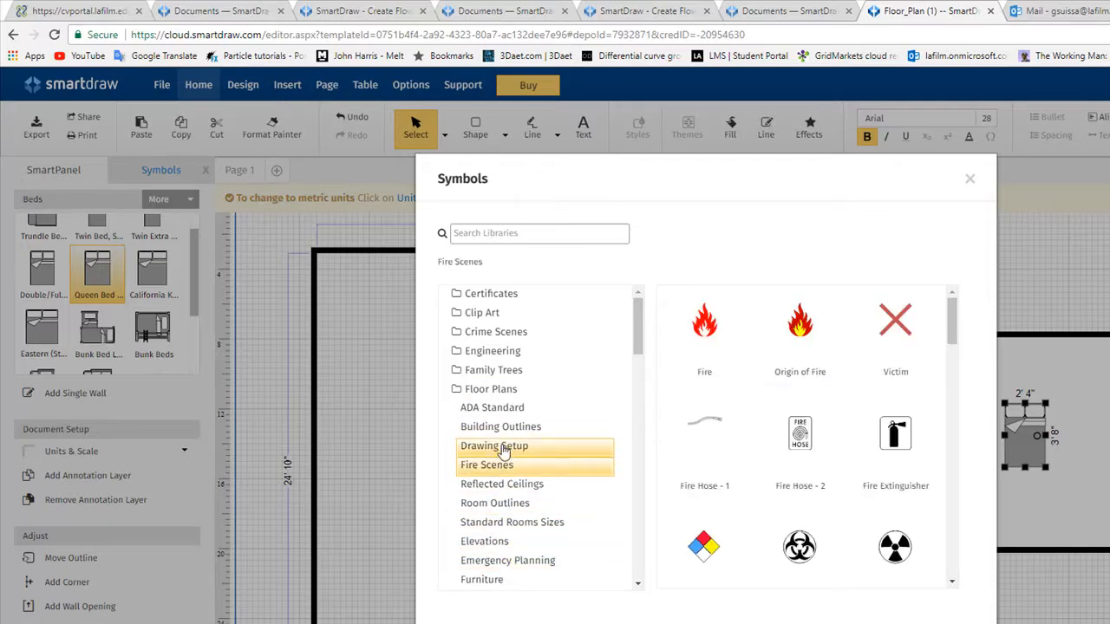
click(503, 449)
click(507, 428)
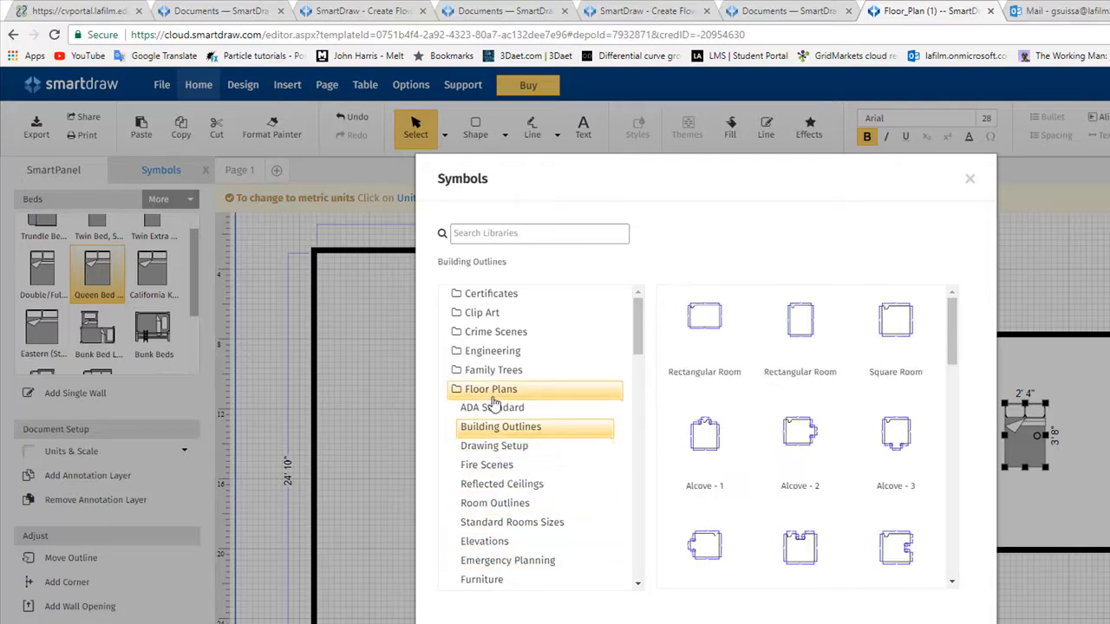
click(499, 508)
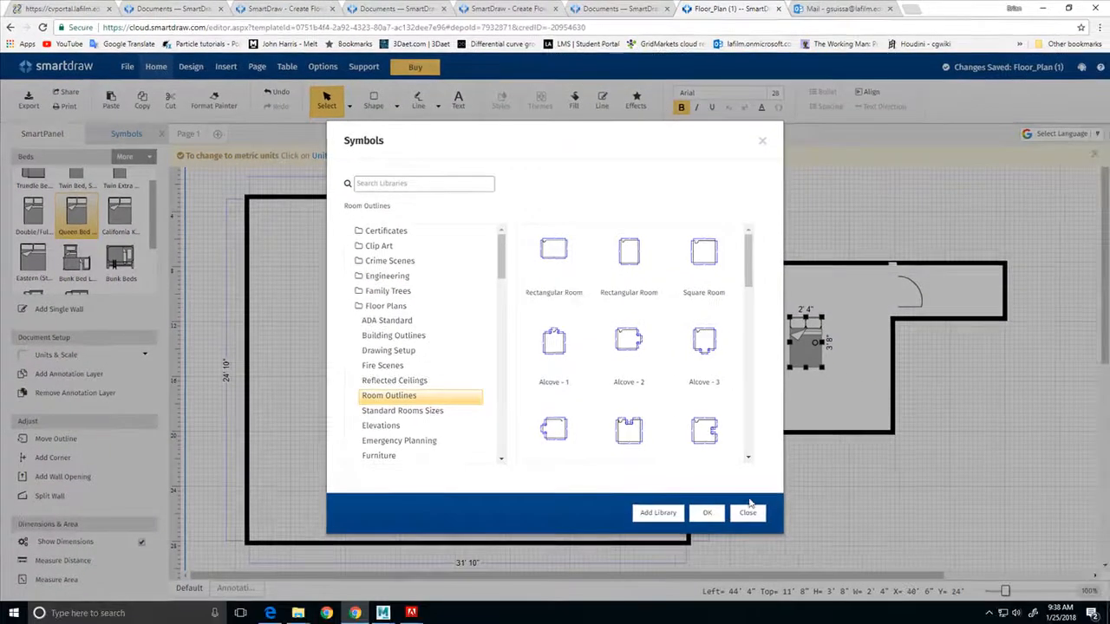
click(747, 513)
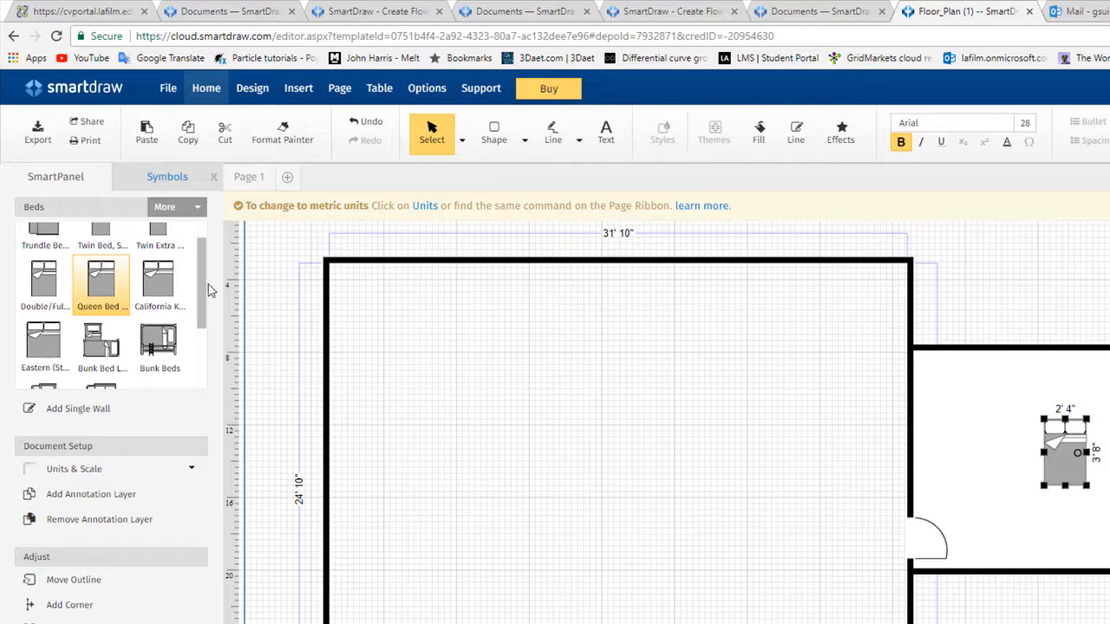
mouse_move(204, 278)
mouse_down()
mouse_move(203, 347)
mouse_move(203, 264)
mouse_up()
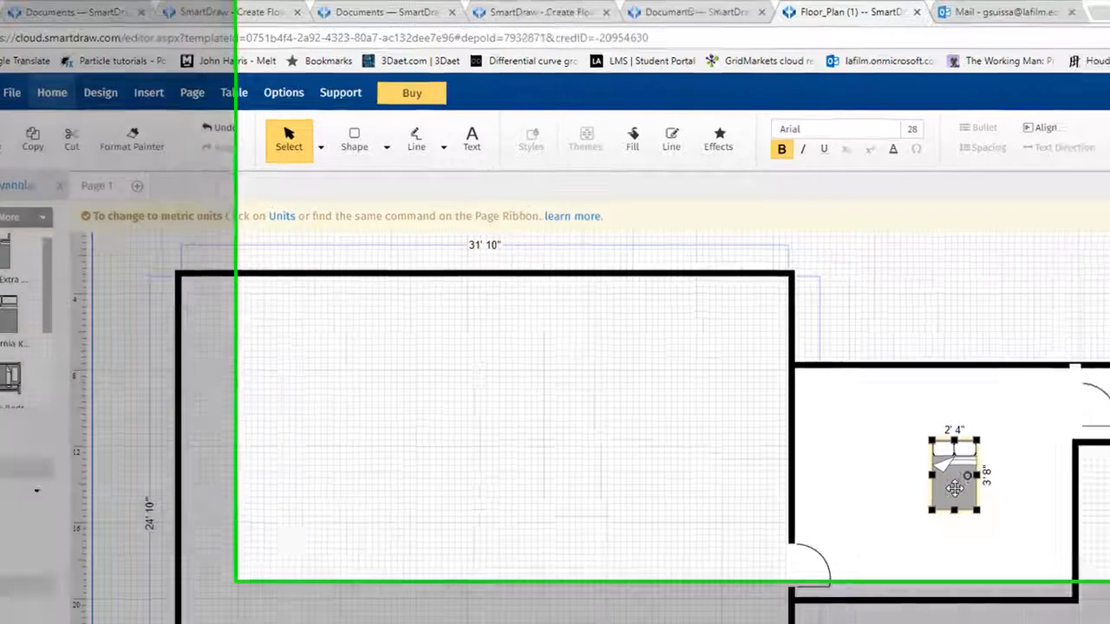
drag(1065, 476, 1044, 468)
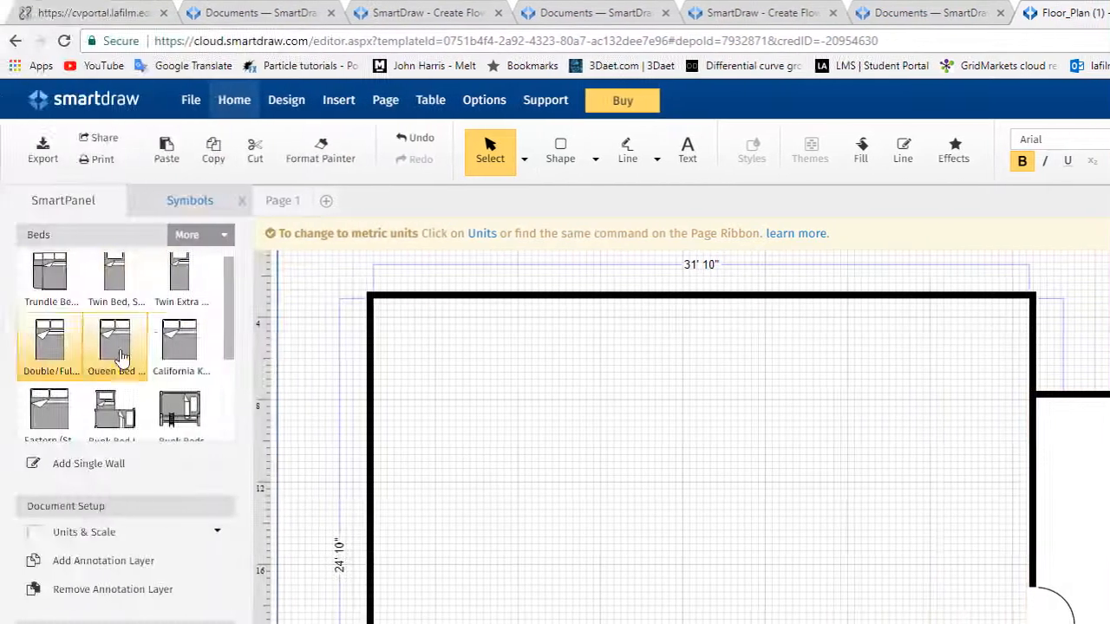
click(221, 239)
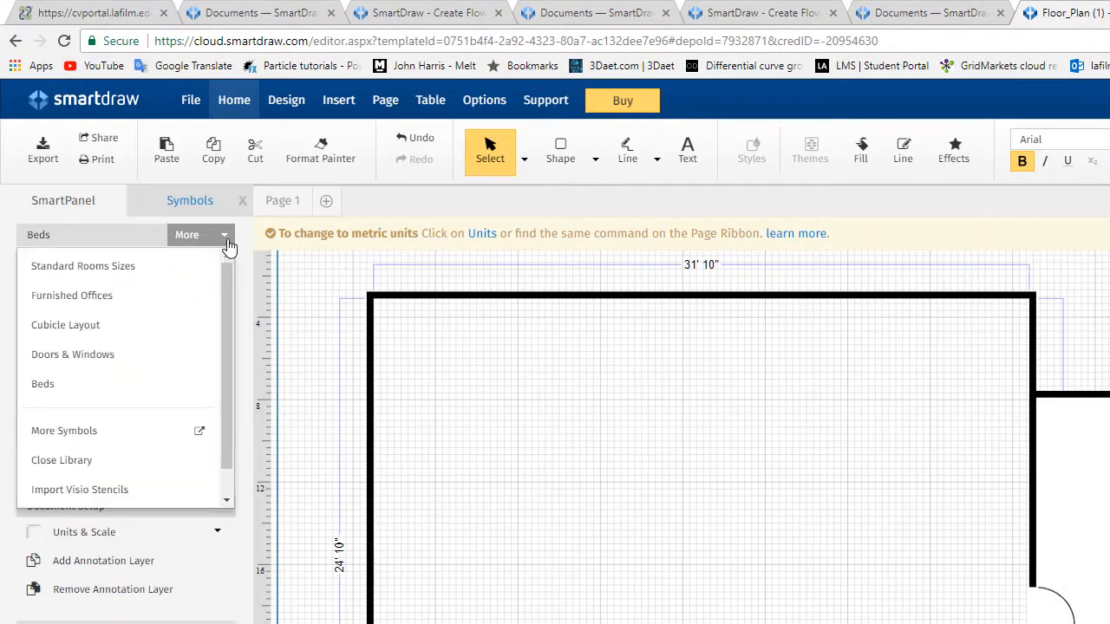
click(227, 243)
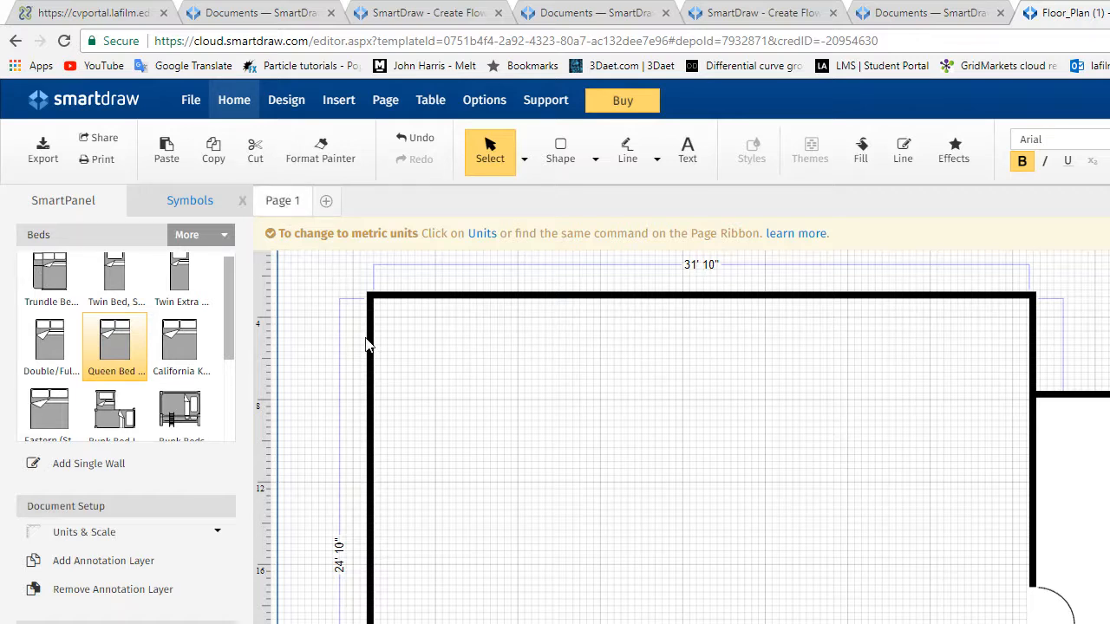
Add a new blank page to the document and switch the symbol library to Furnished Offices.
click(322, 203)
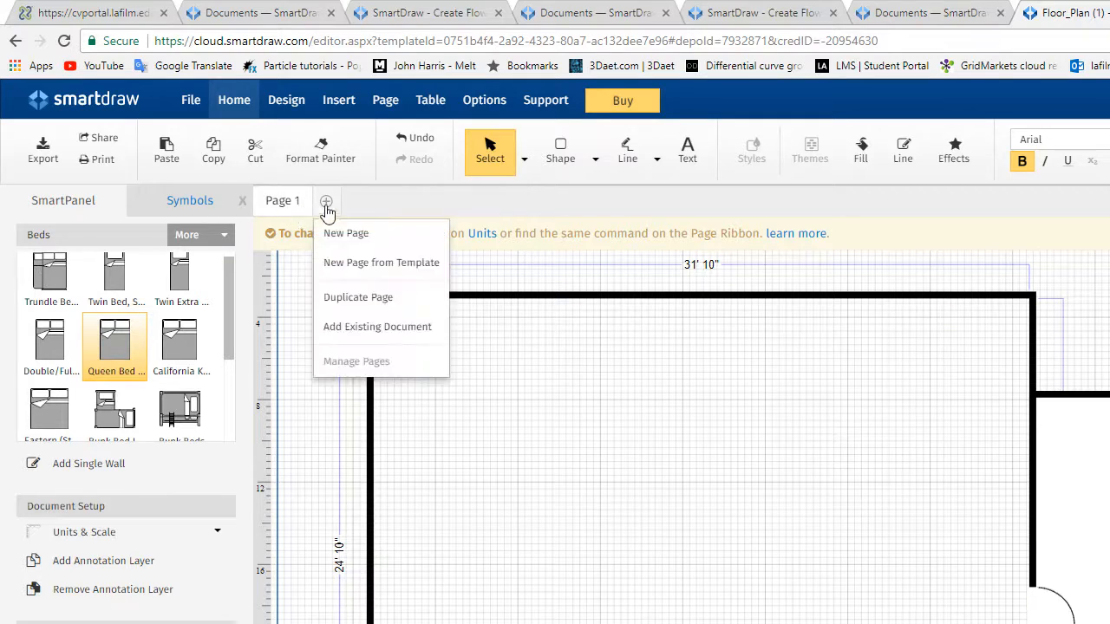
click(354, 234)
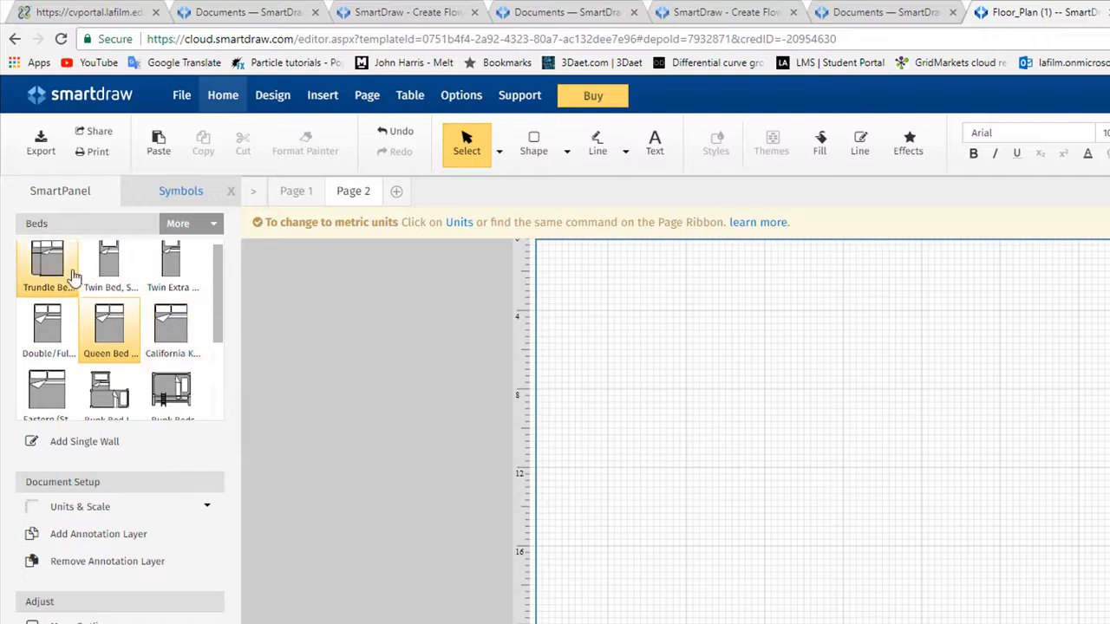
click(212, 227)
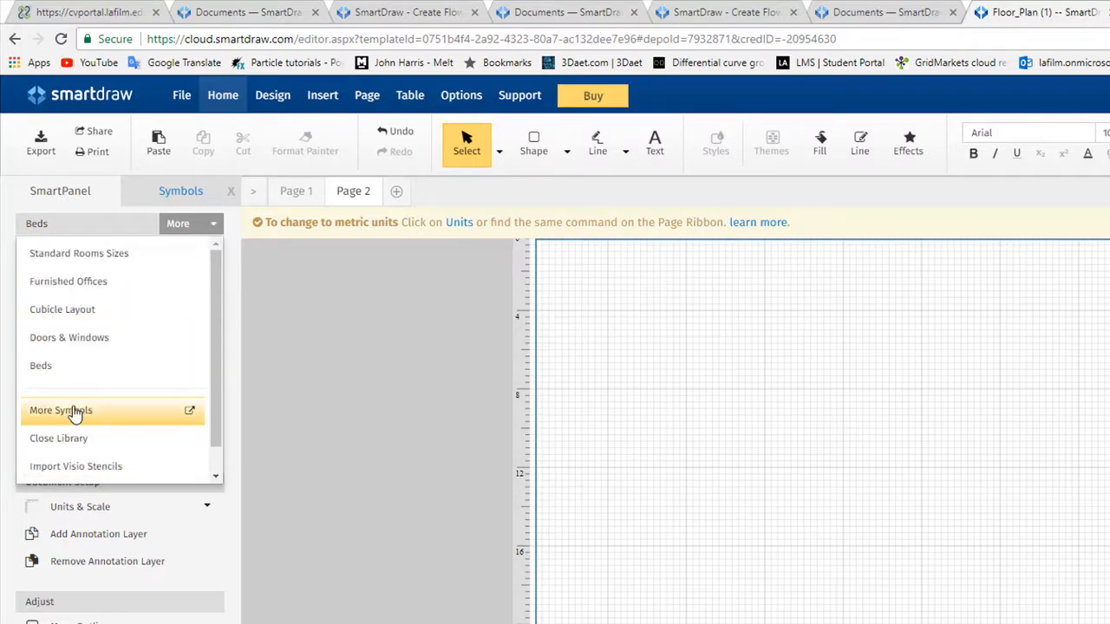
click(69, 281)
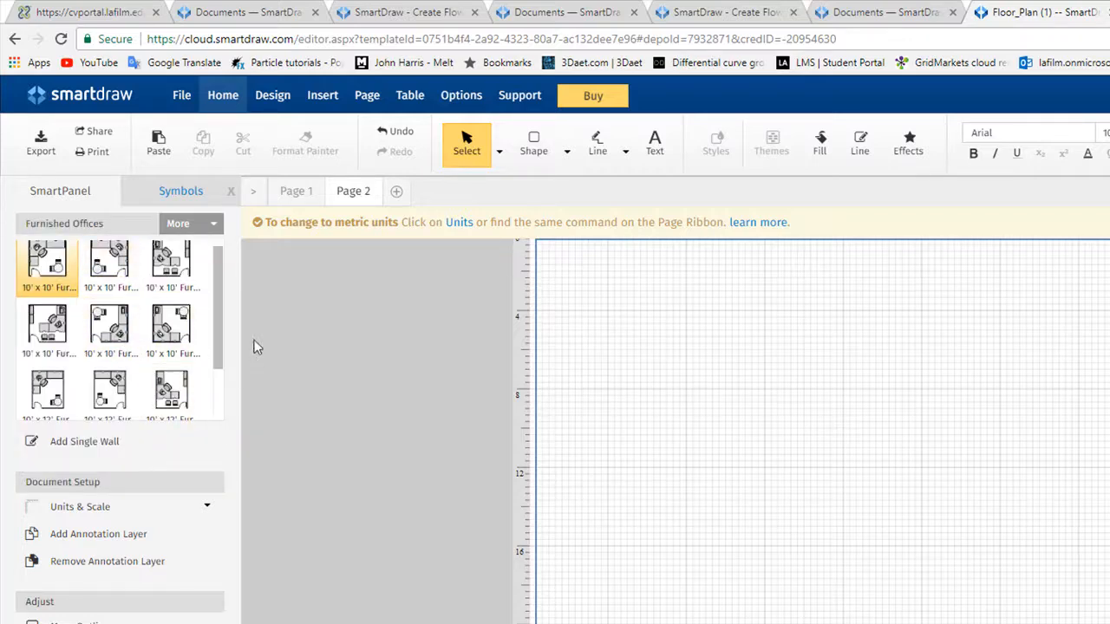
Place a 10' x 12' furnished office with a corner desk and two guest chairs on the blank page.
drag(219, 292, 214, 349)
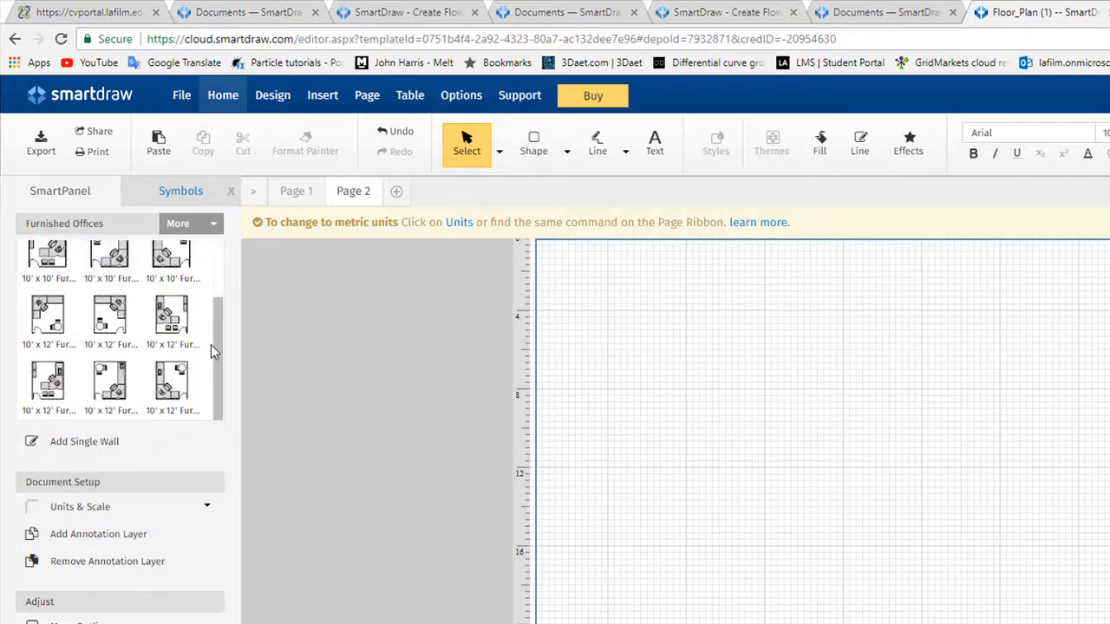
click(171, 316)
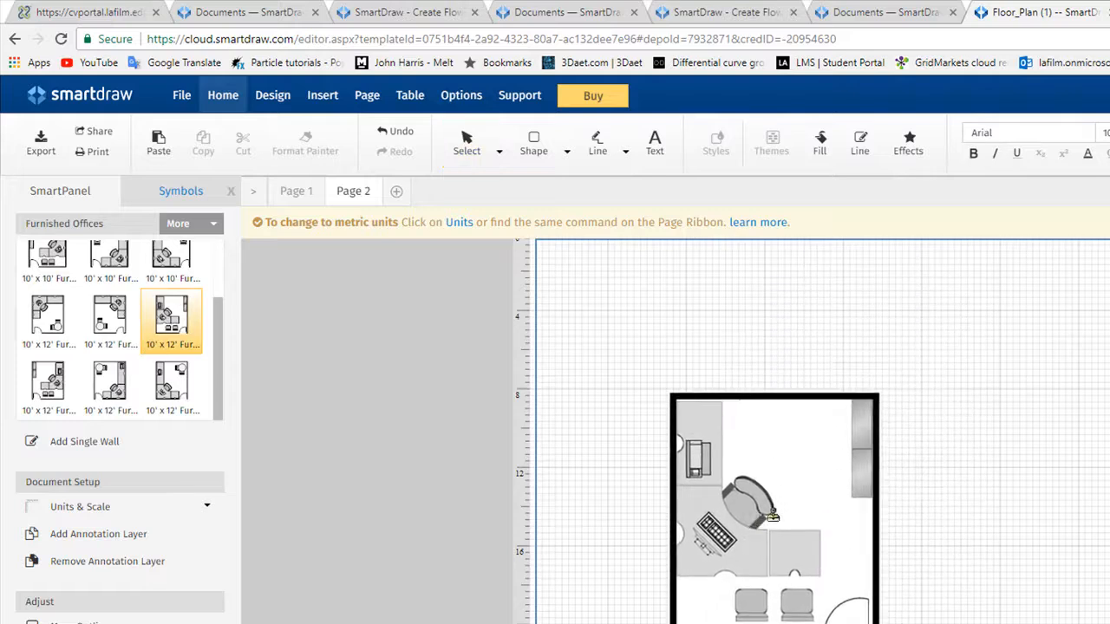
click(779, 522)
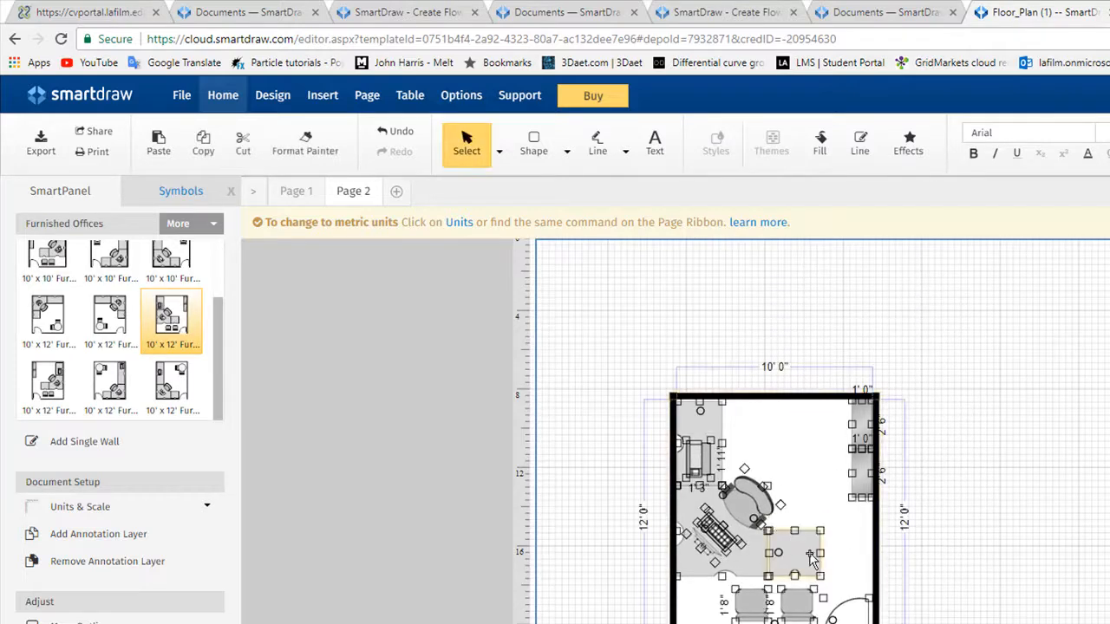
click(982, 548)
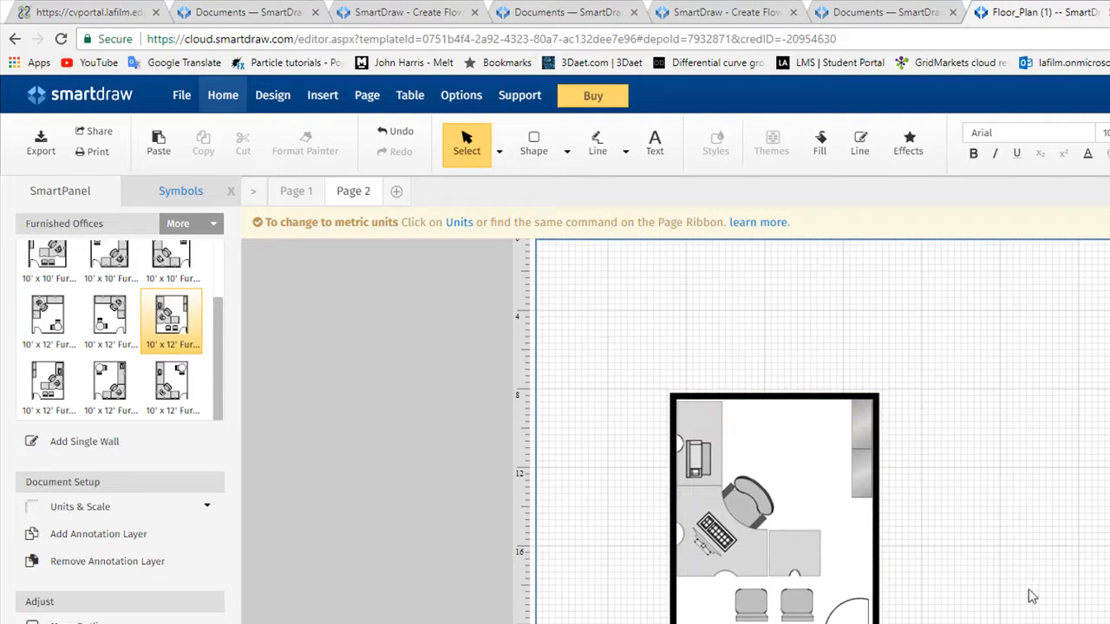
click(749, 501)
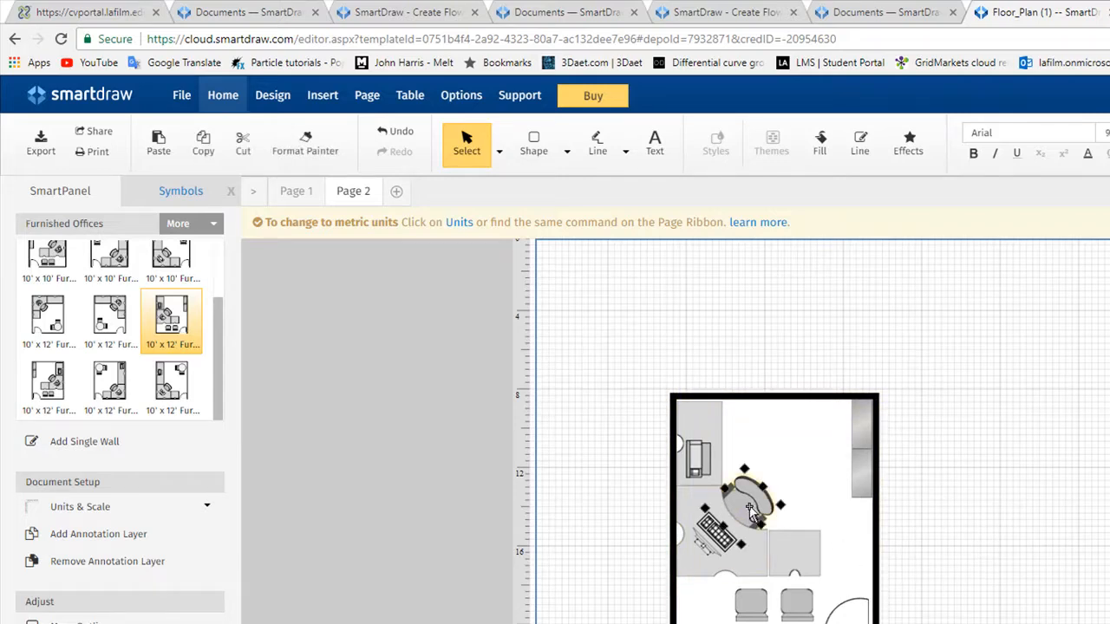
click(755, 559)
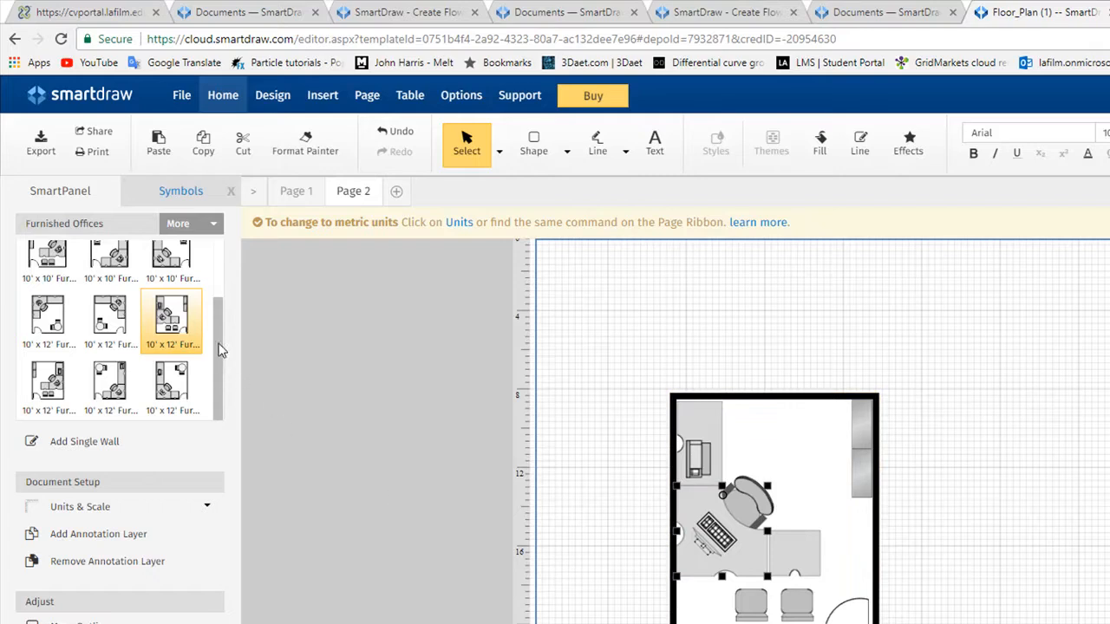
mouse_move(218, 364)
mouse_down()
mouse_move(218, 295)
mouse_move(205, 357)
mouse_up()
click(865, 407)
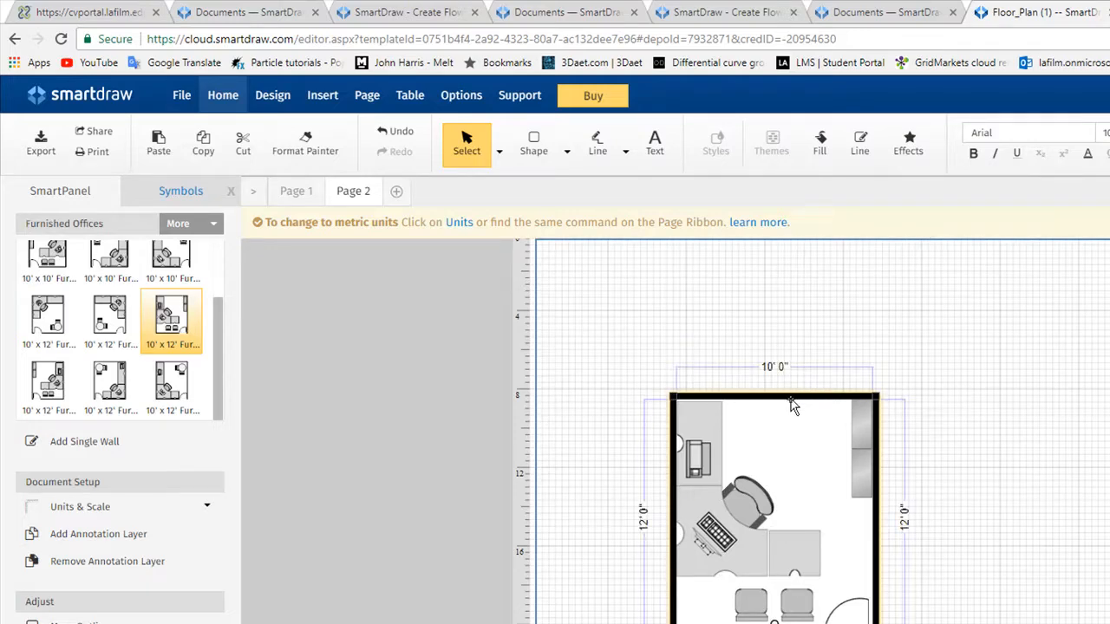
Enlarge the office room to 19' 3" x 17' 1" and move both storage cabinets into its upper-right corner.
drag(791, 404, 768, 304)
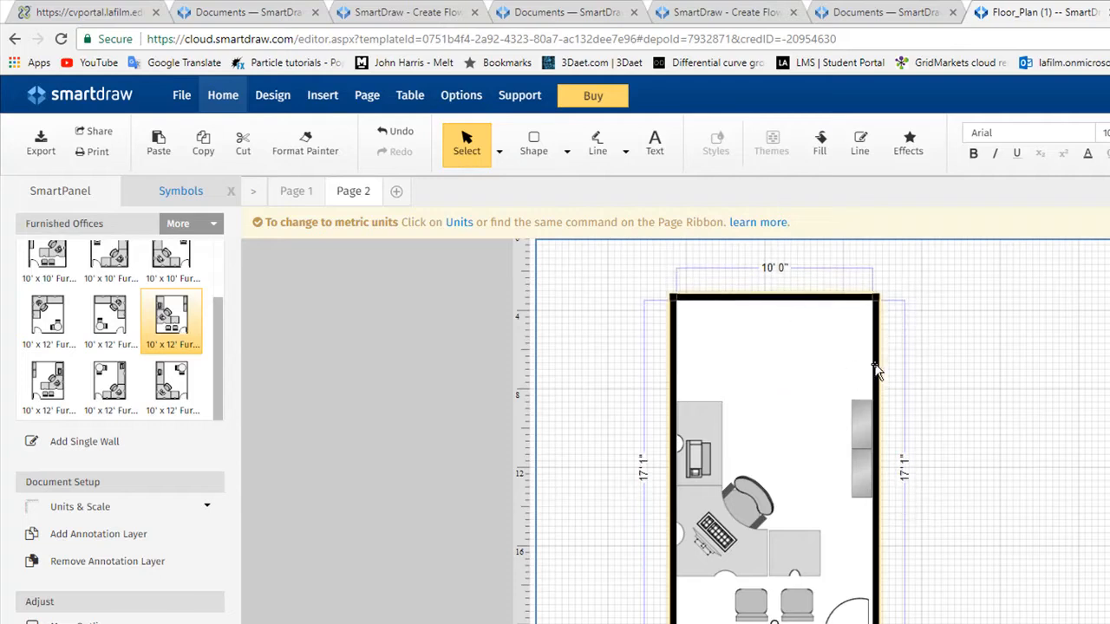
drag(876, 371, 1058, 367)
click(866, 423)
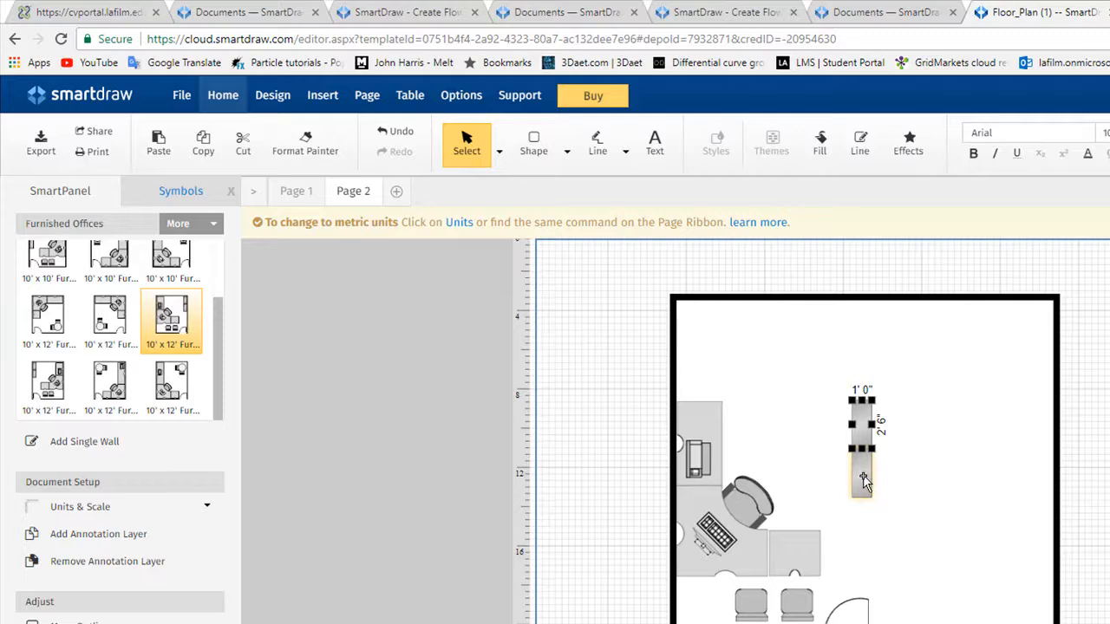
shift+click(863, 482)
drag(863, 421, 1043, 311)
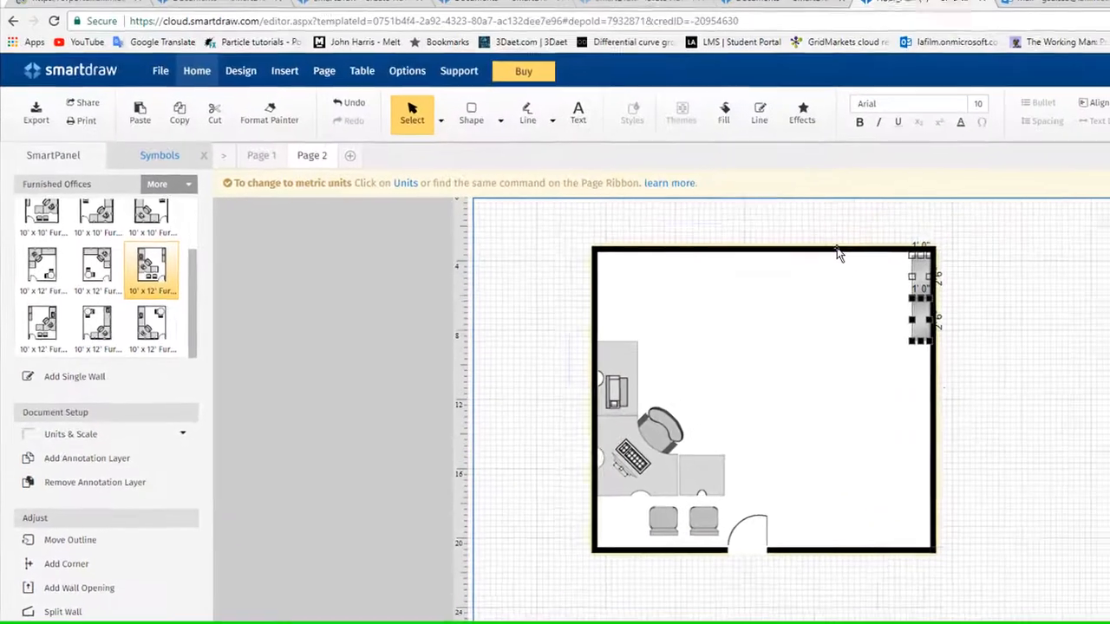
click(966, 139)
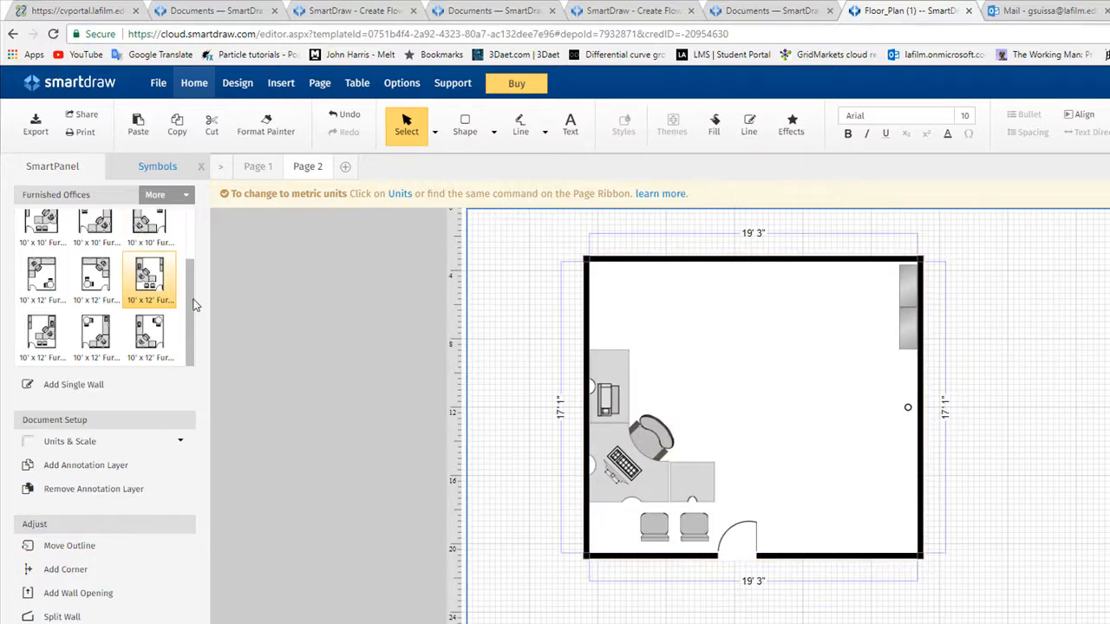
Move the office's lower wall outward to make the room 20' 1" deep.
drag(190, 297, 187, 245)
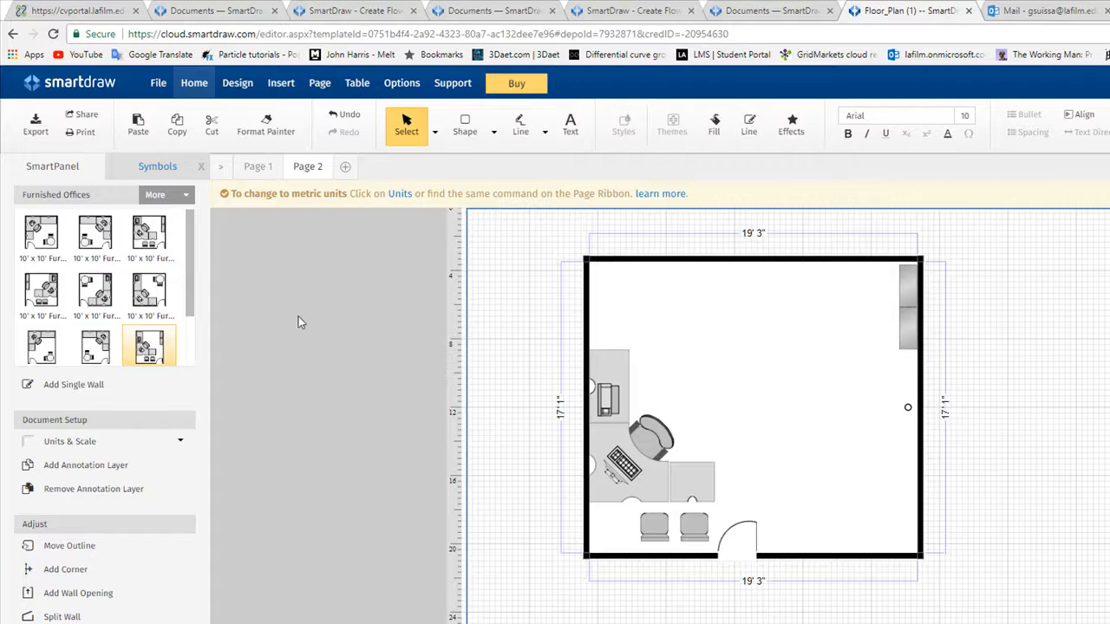
drag(826, 558, 825, 600)
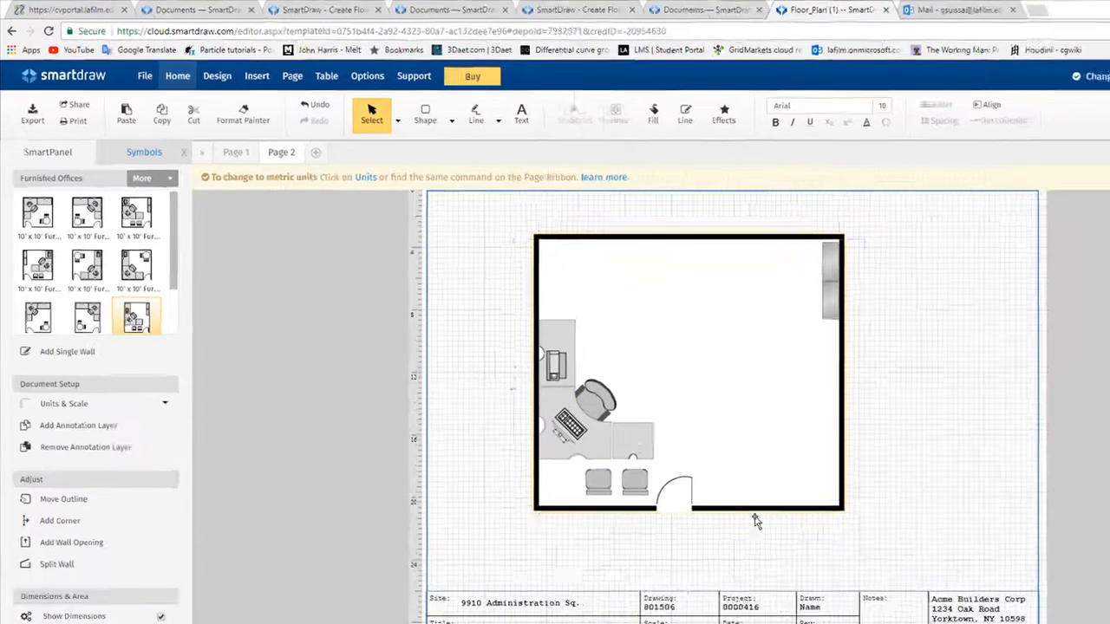
drag(666, 485, 666, 493)
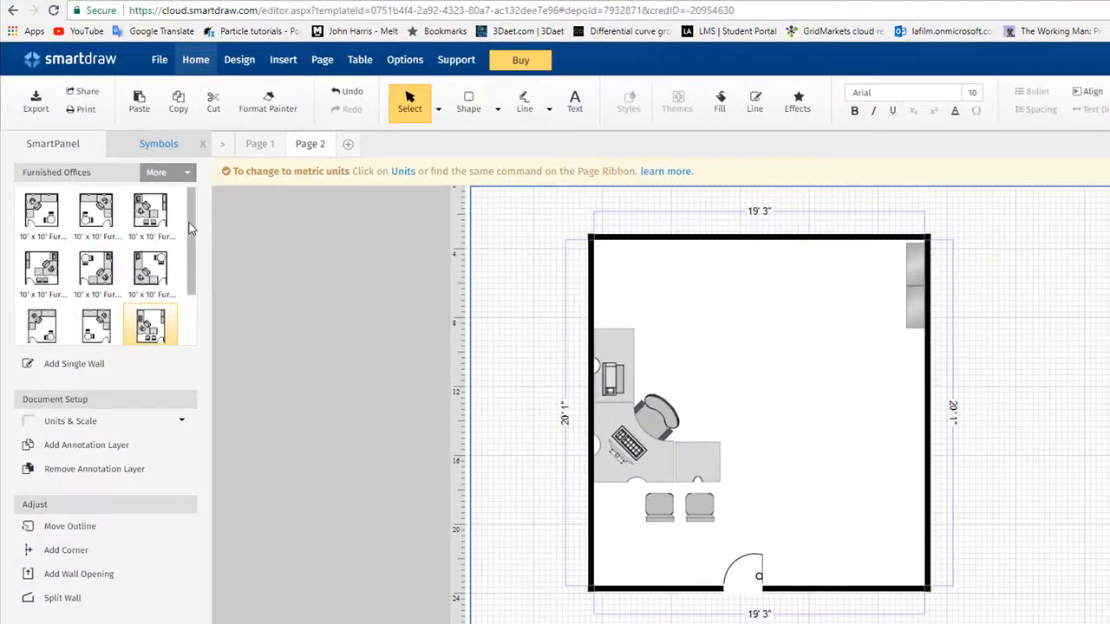
drag(190, 227, 200, 283)
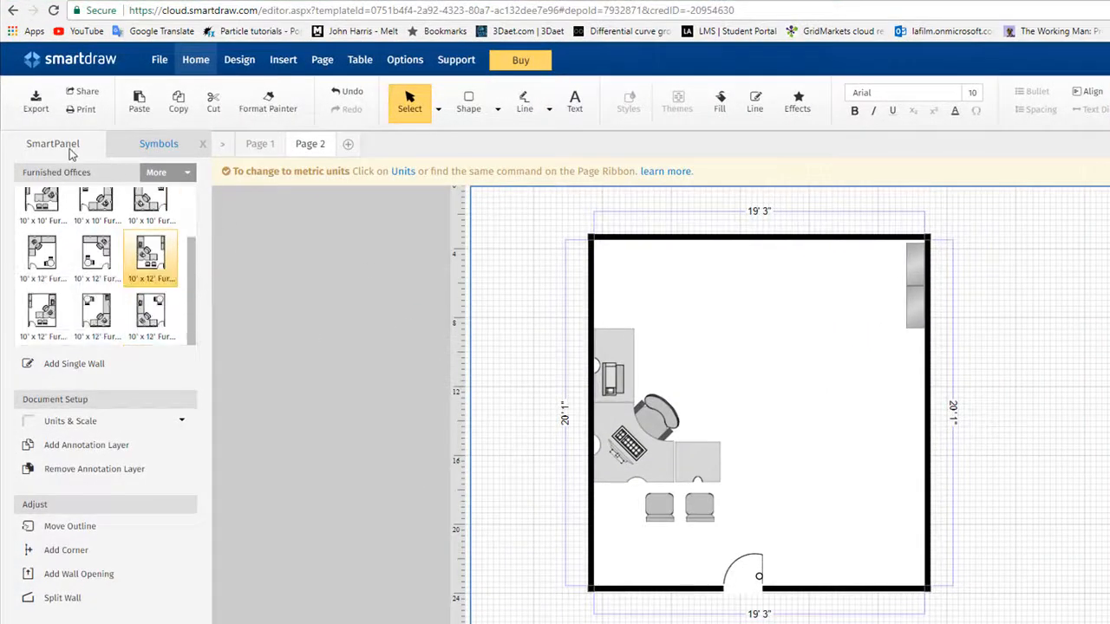
Start the online edition from the SmartDraw website and open the Restaurant Plans templates under Floor Plans - Commercial.
click(76, 55)
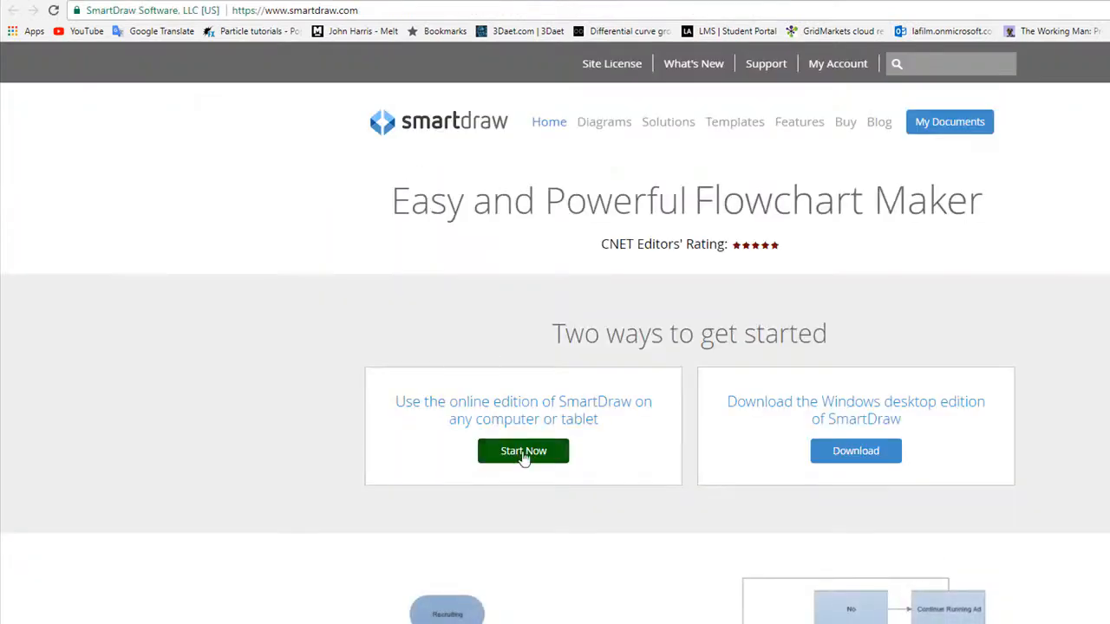
click(523, 450)
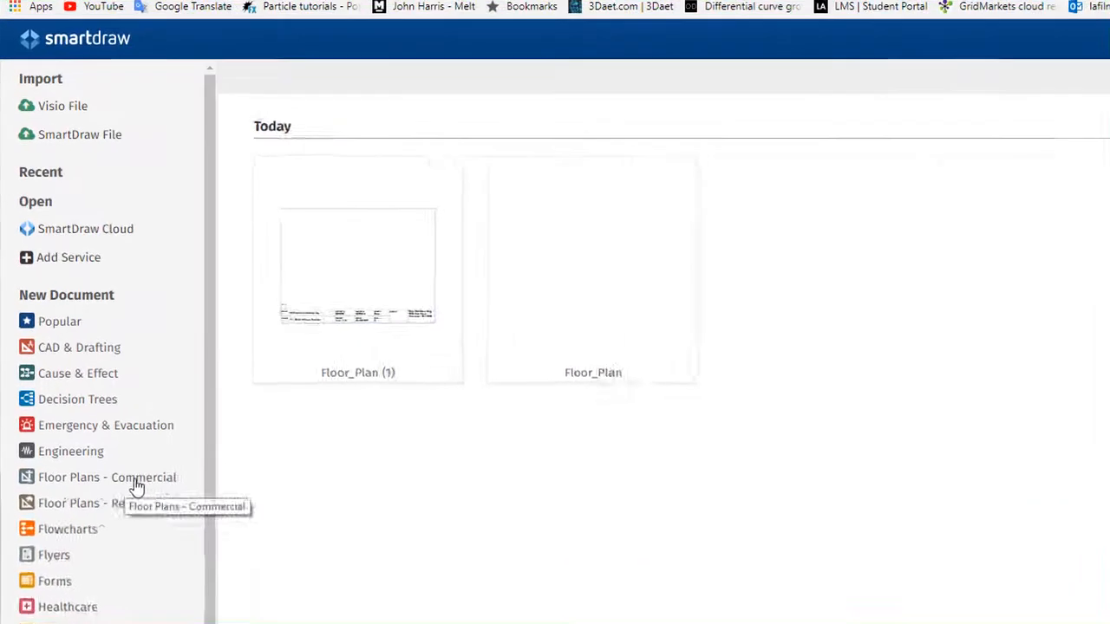
click(59, 426)
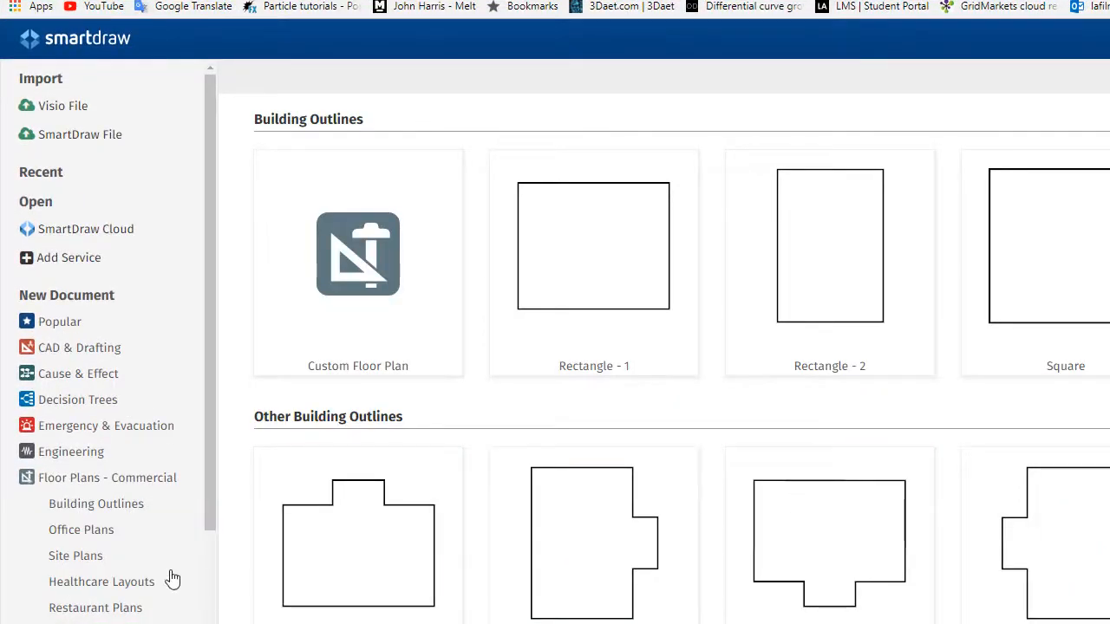
scroll(139, 599, down, 3)
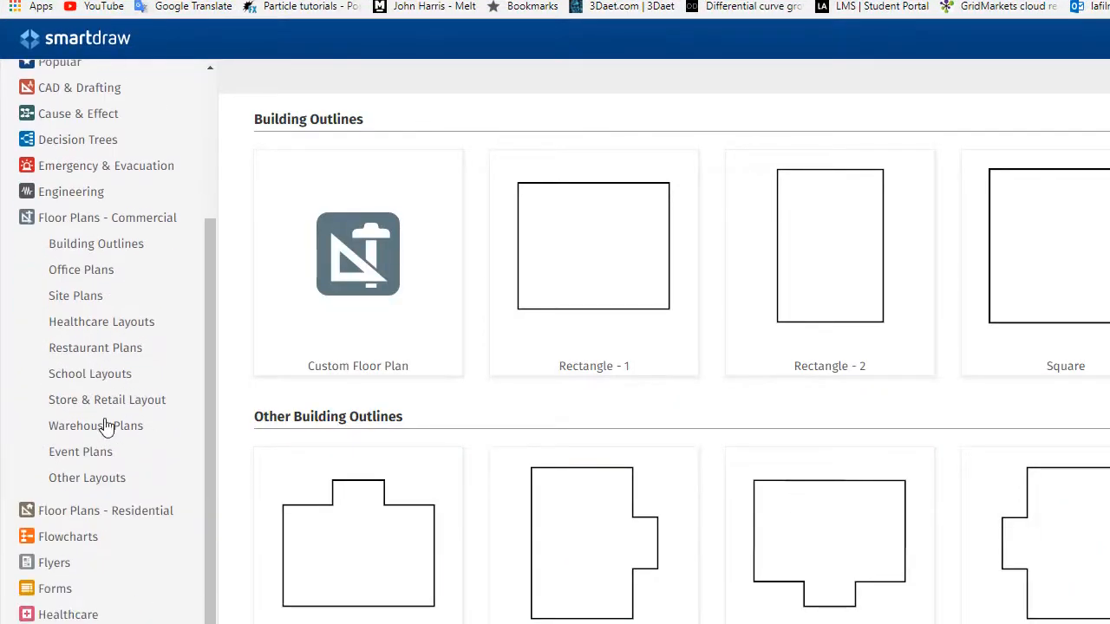
click(97, 340)
Switch to Maya and view the restaurant model in perspective, looking around the dining tables and bar.
mouse_move(384, 611)
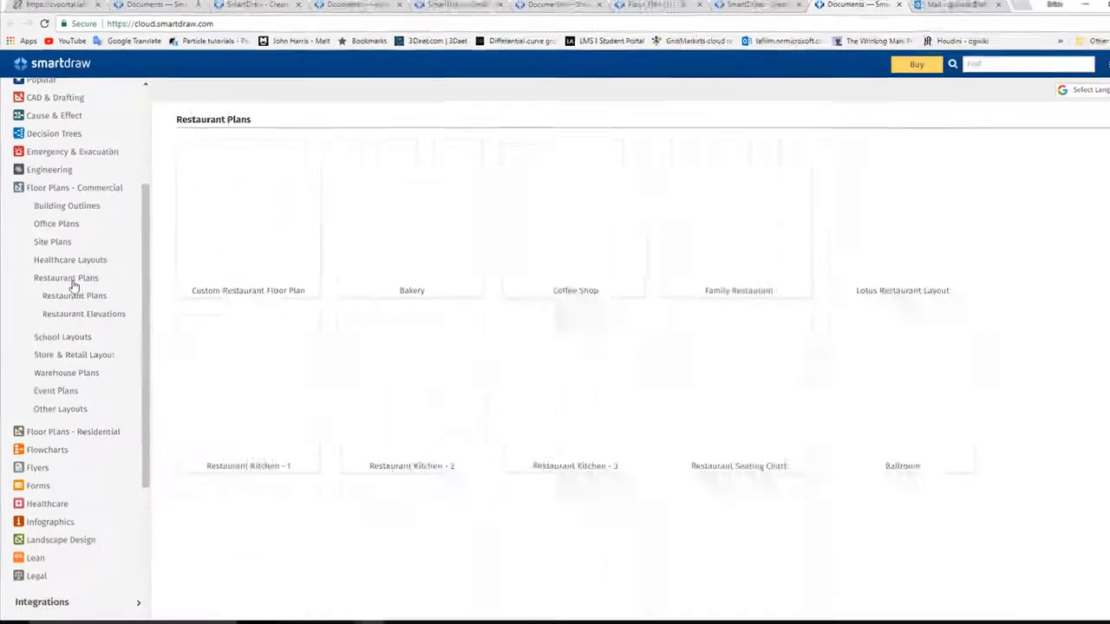
click(442, 555)
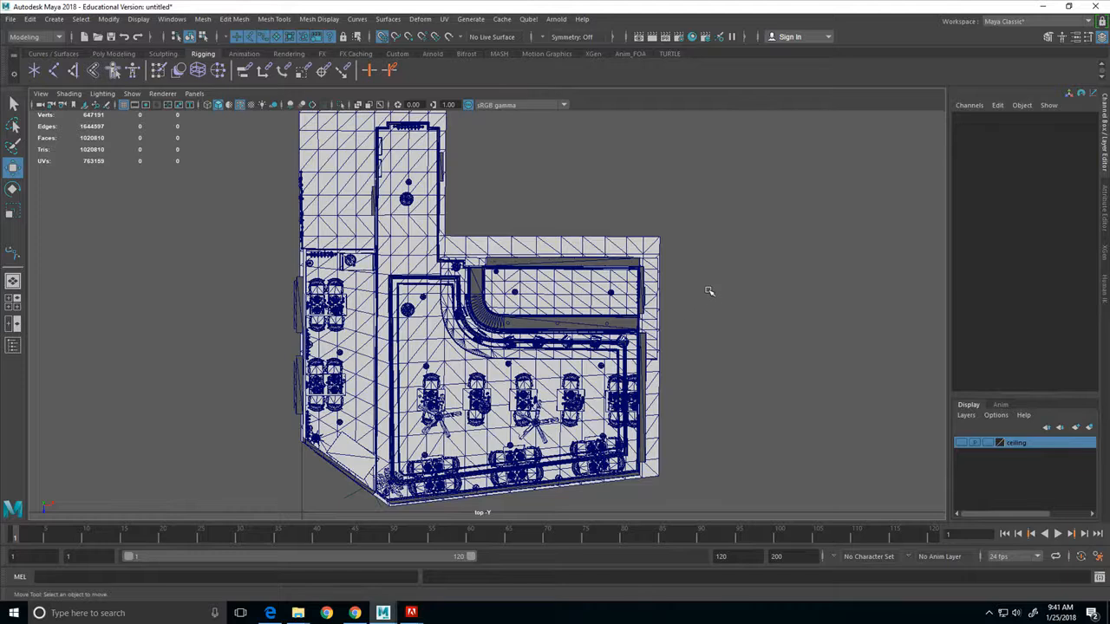
key(space)
key(space)
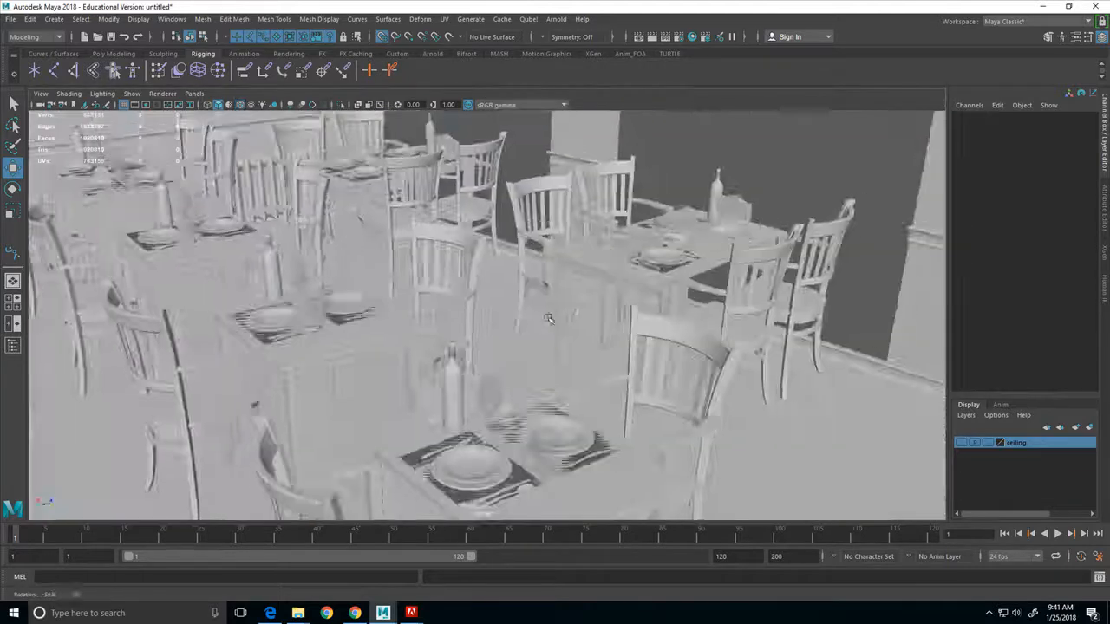
alt+drag(512, 303, 426, 318)
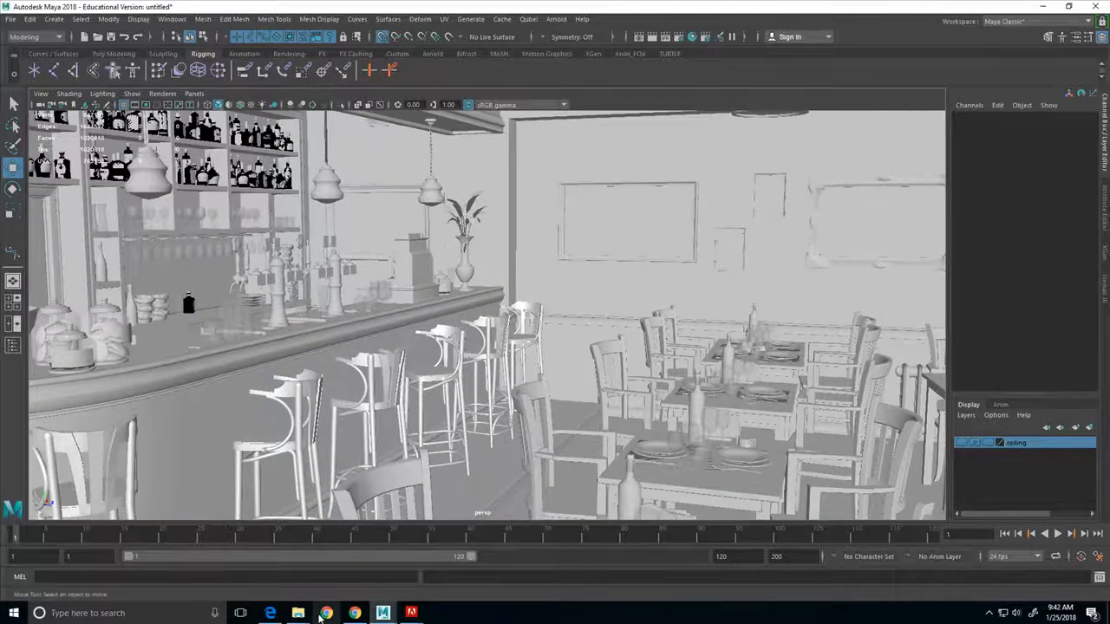
Switch back to SmartDraw in the browser and open the Restaurant Elevations template with two stacked kitchen and counter views.
click(354, 613)
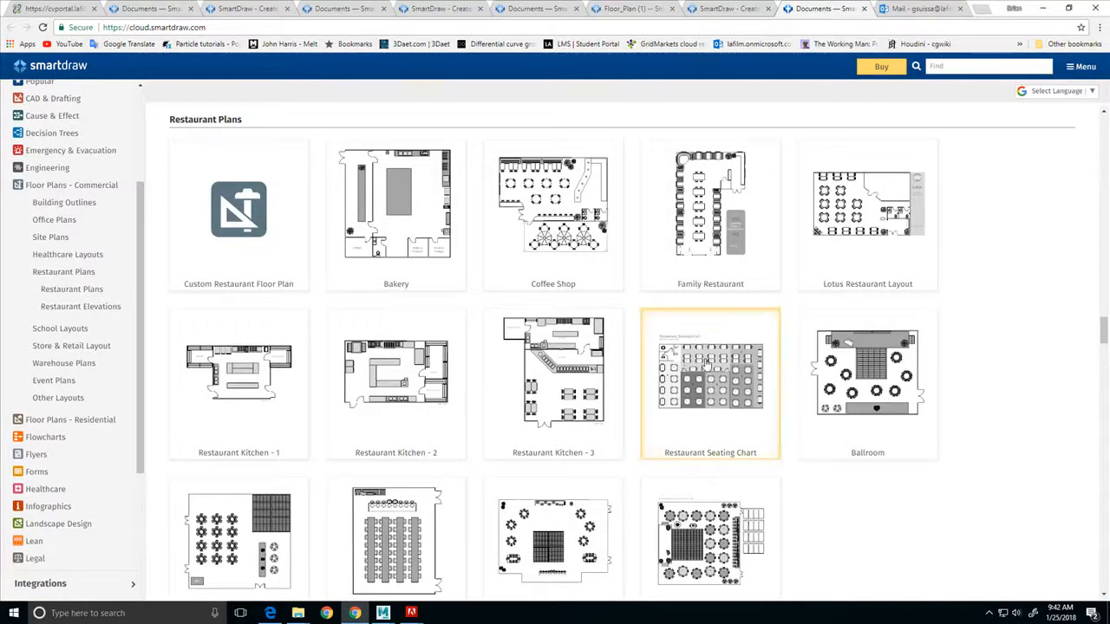
scroll(407, 402, down, 3)
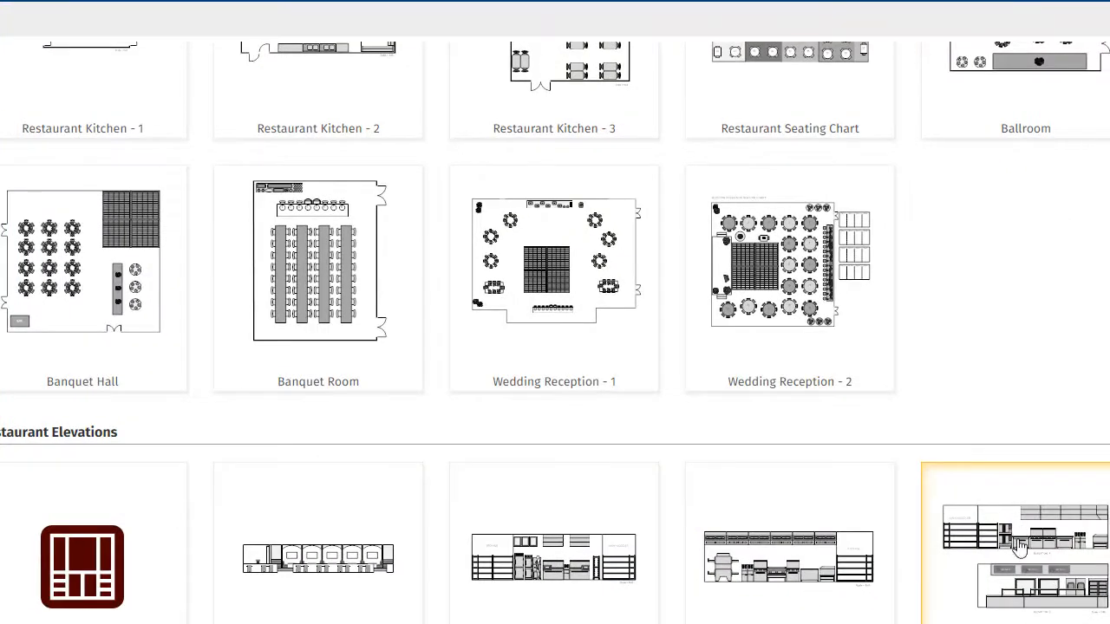
click(1058, 568)
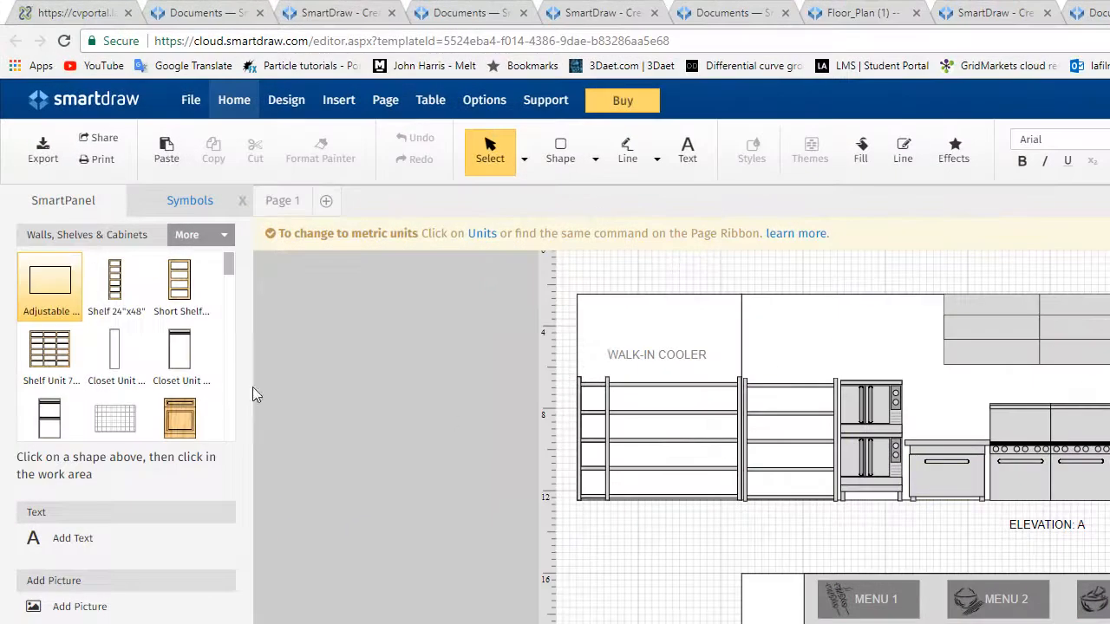
Look through the Walls, Shelves & Cabinets symbols, including the racks, base cabinets and upper cabinets.
click(99, 239)
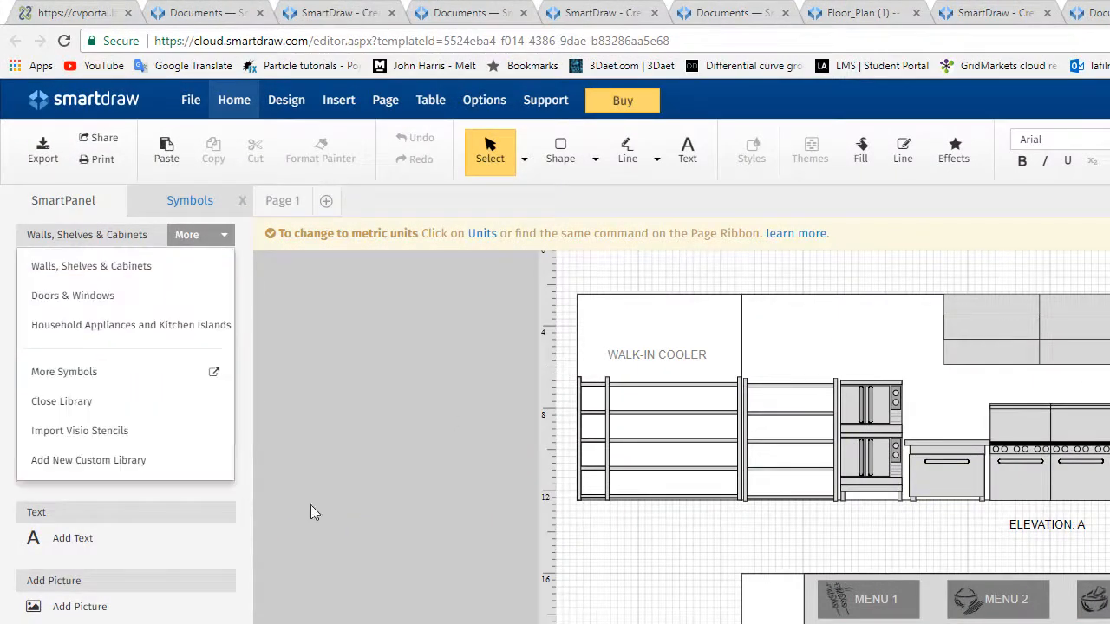
click(82, 241)
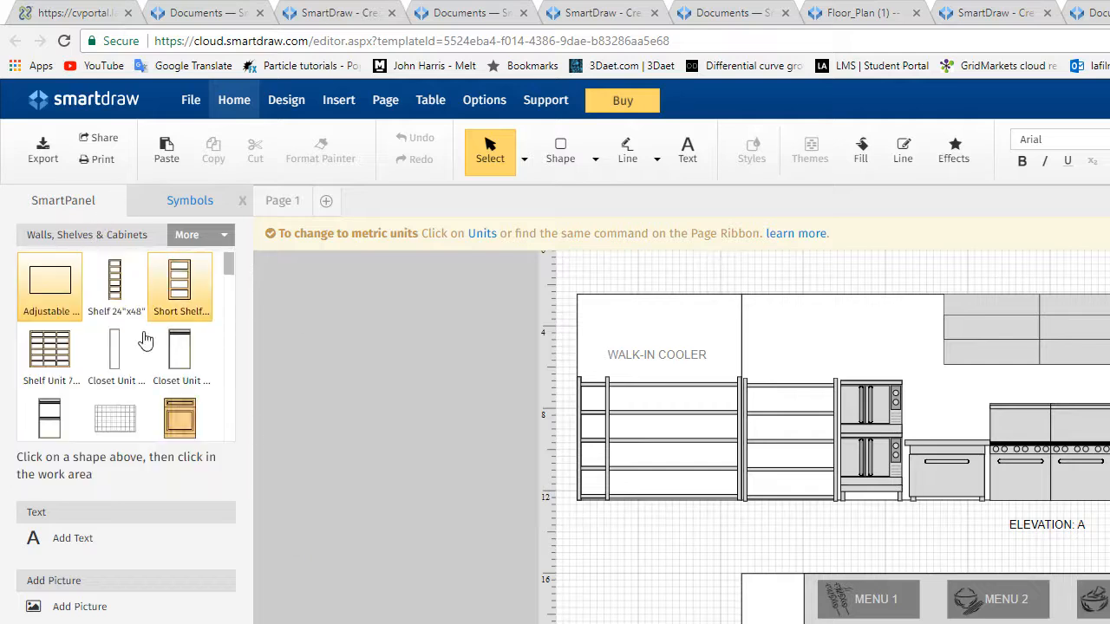
drag(231, 268, 232, 342)
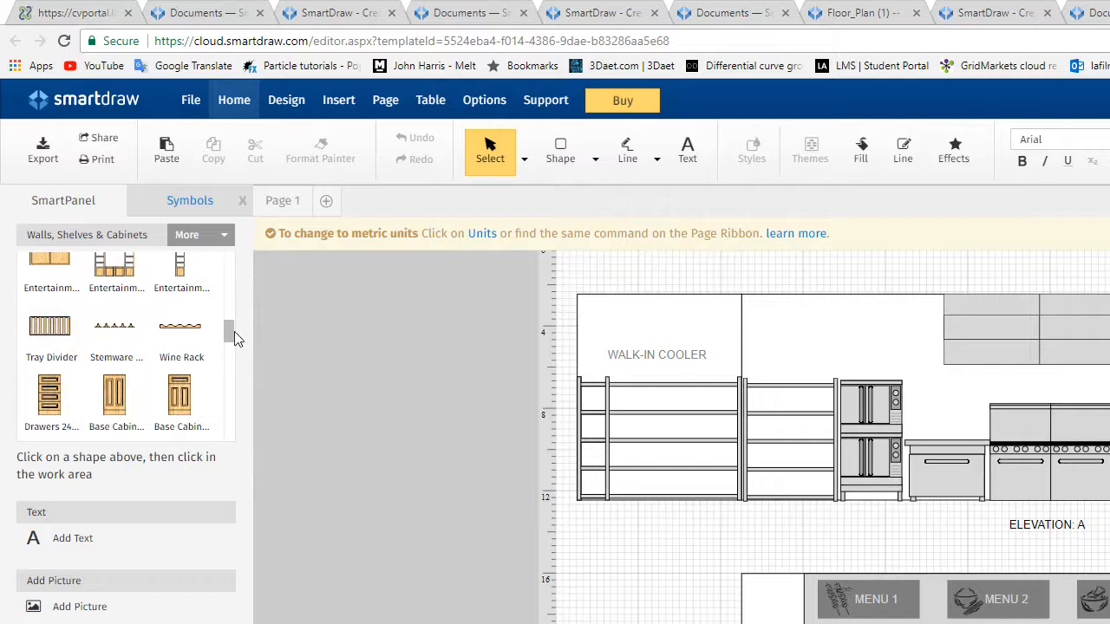
drag(231, 332, 230, 386)
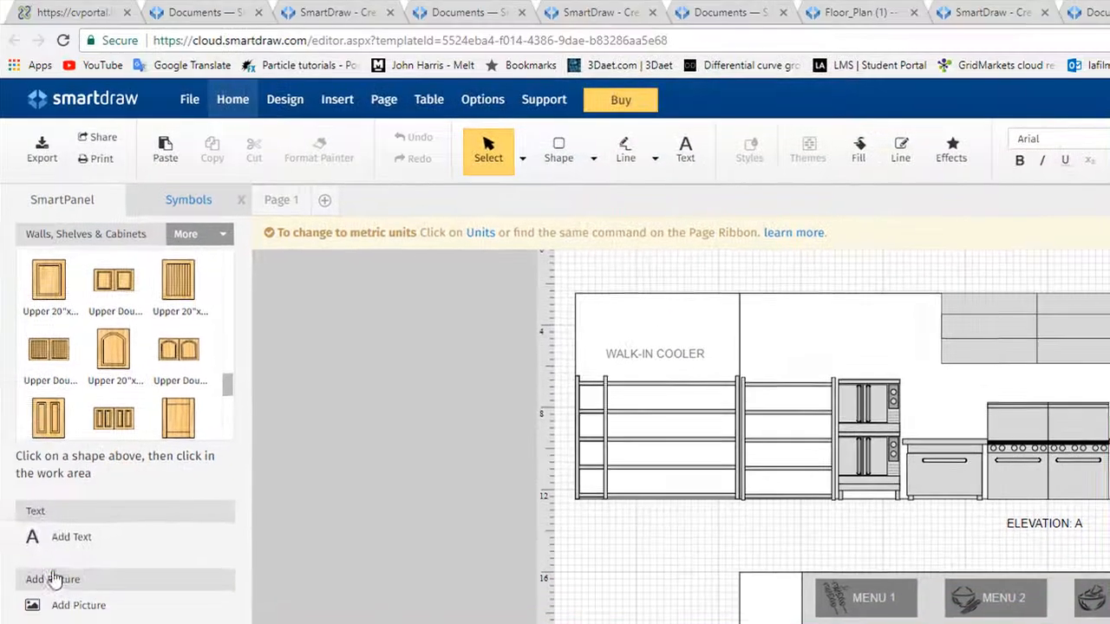
click(12, 333)
Add the text "Floor Plans for Bistro" below the walk-in cooler shelving in the upper elevation.
click(70, 539)
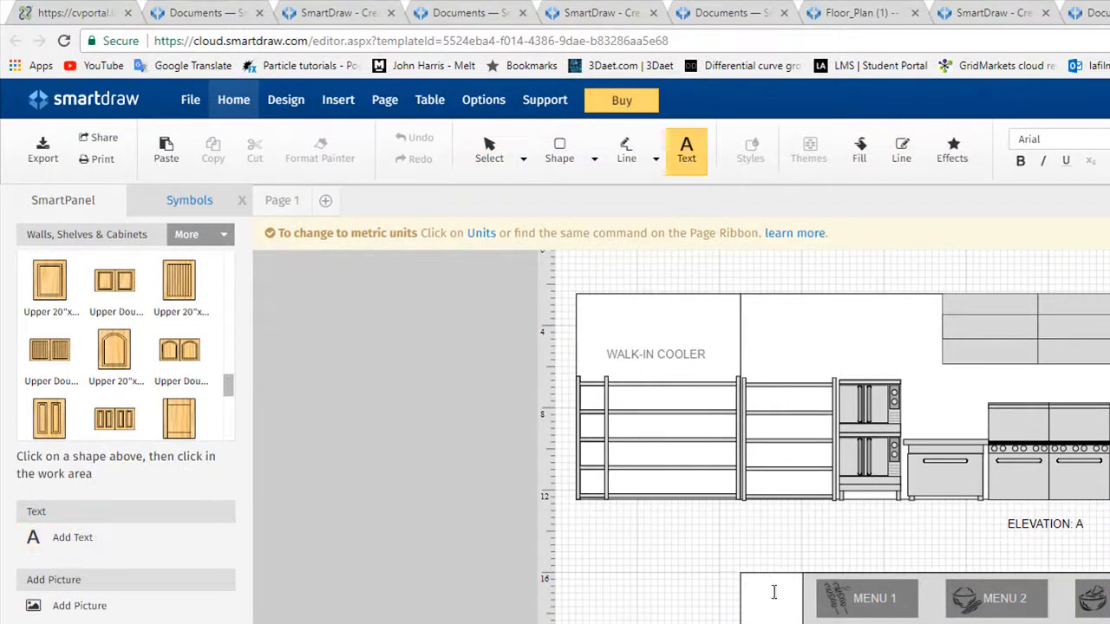
click(720, 555)
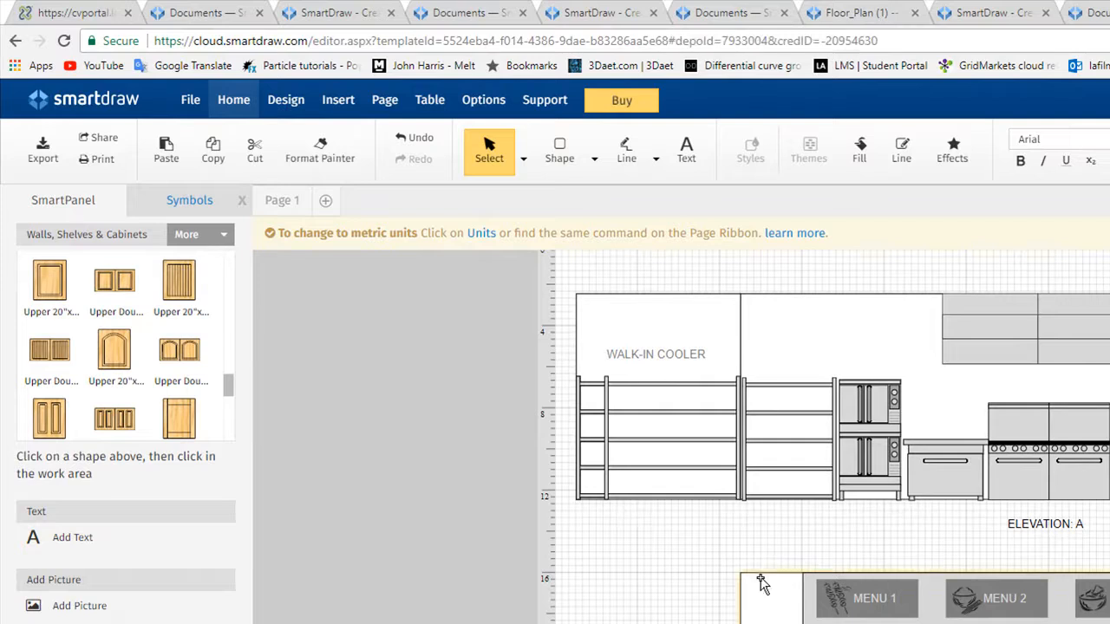
text(Floor Plans)
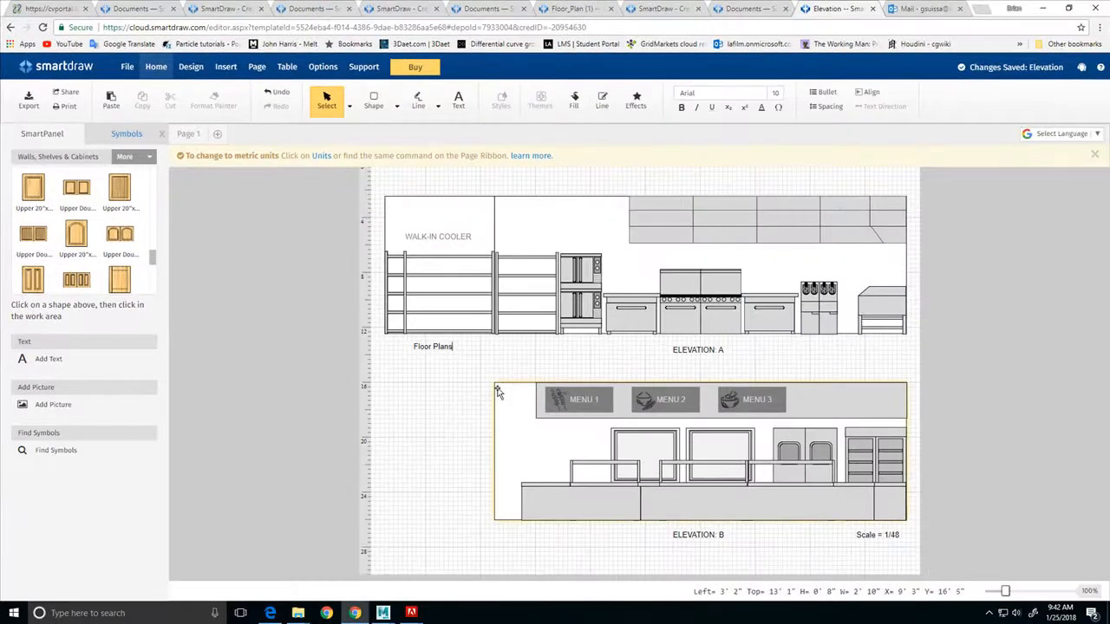
text(for)
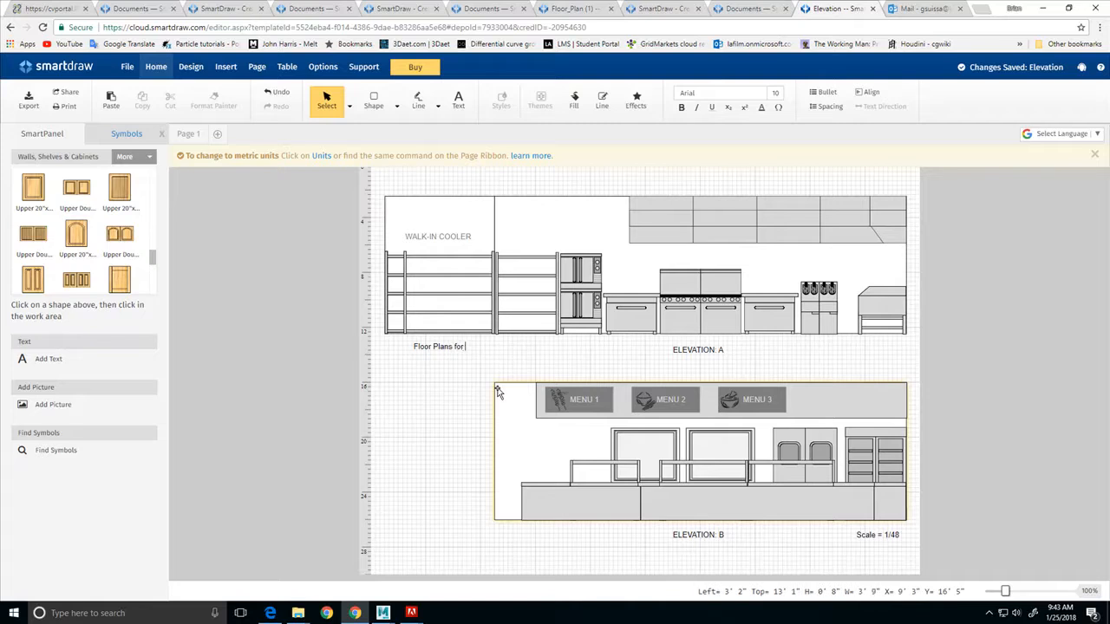
text( Bistro)
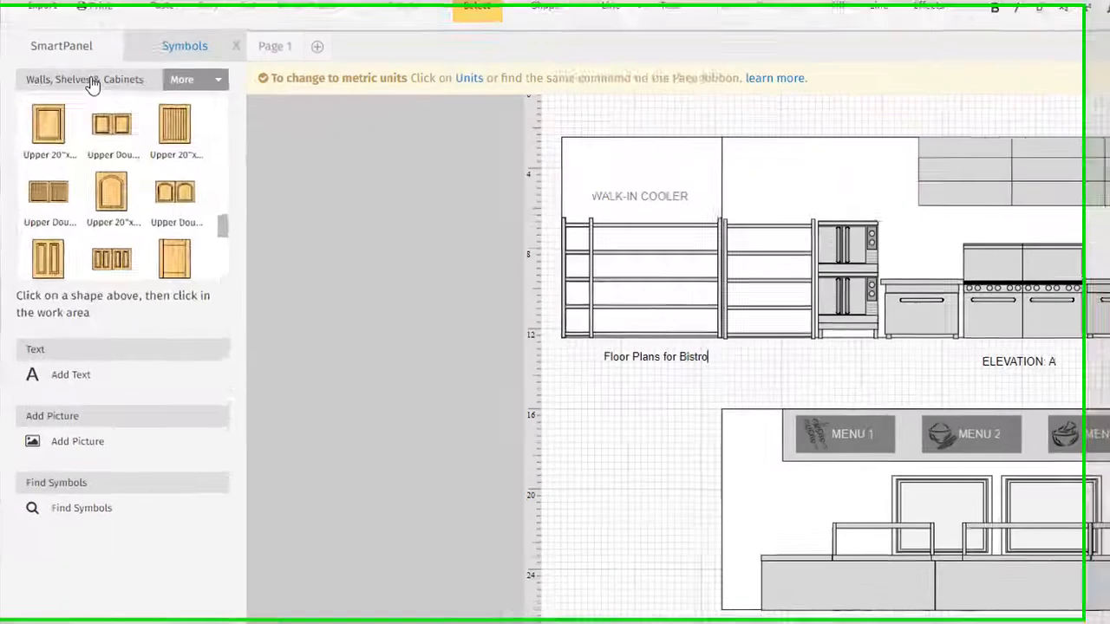
click(92, 80)
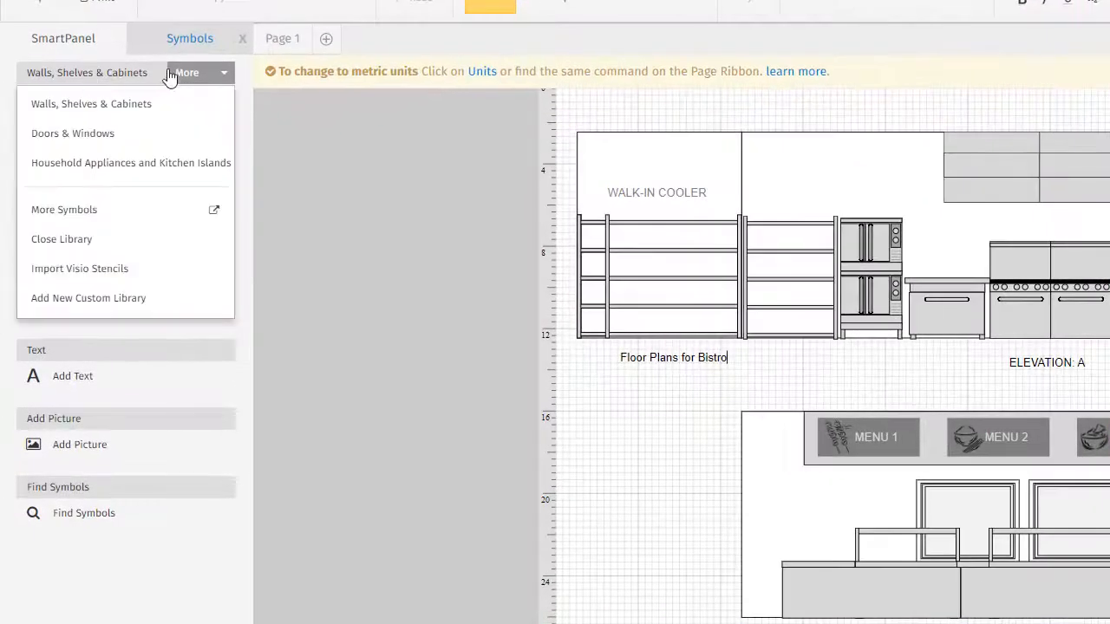
click(173, 77)
click(116, 77)
click(171, 577)
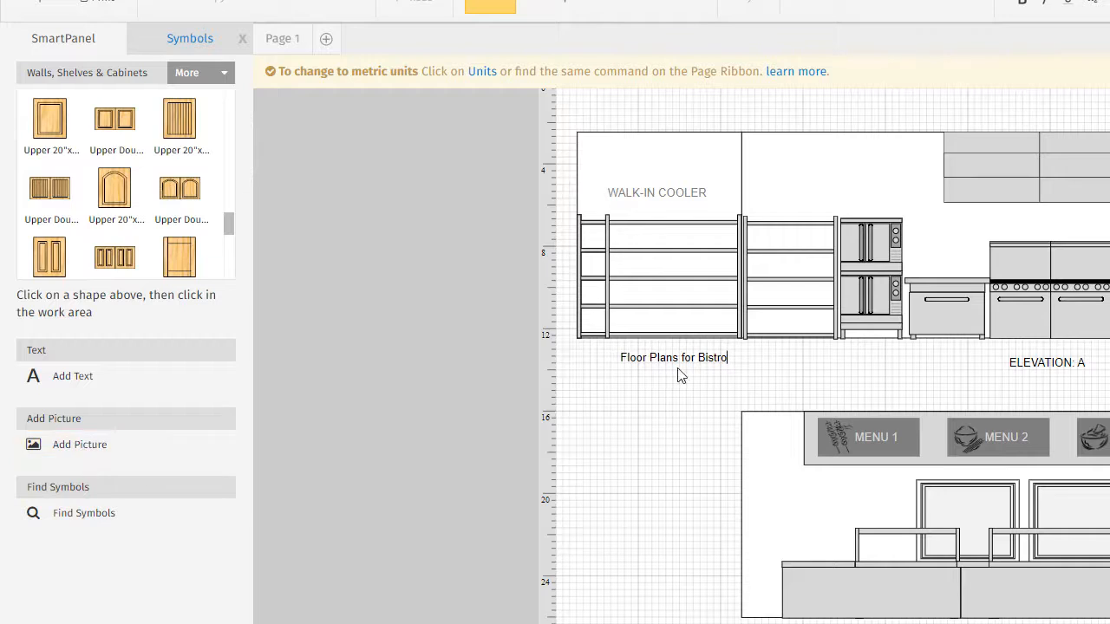